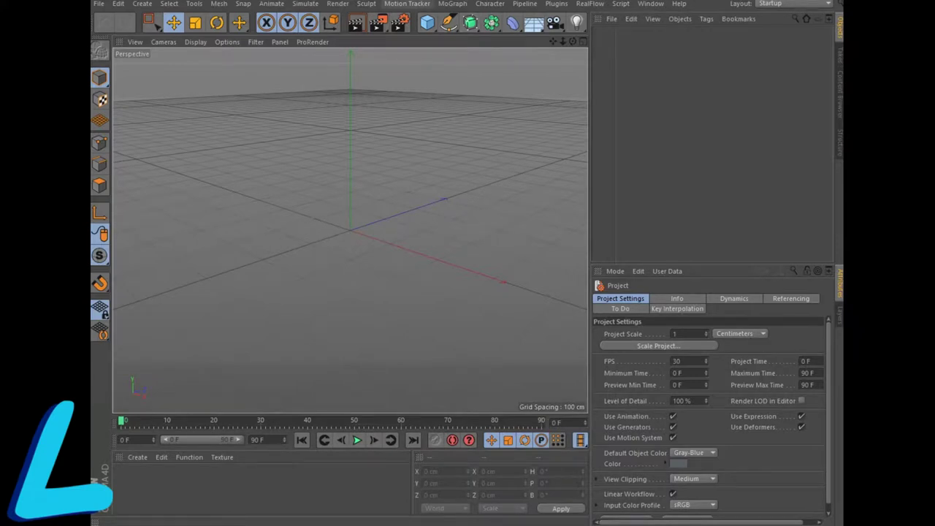
# Add a MoSpline object (Simple mode, Complete Spline grow) from the MoGraph menu.
pyautogui.click(452, 3)
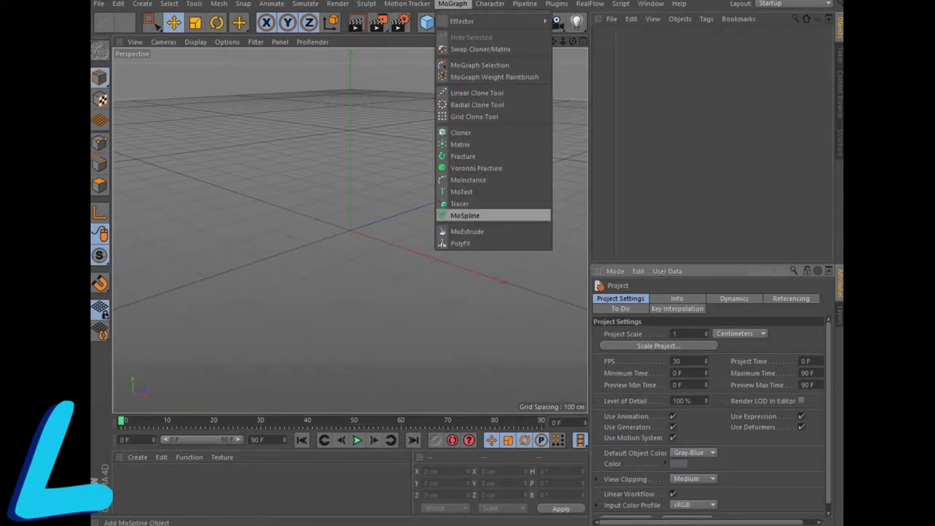
pyautogui.press('Escape')
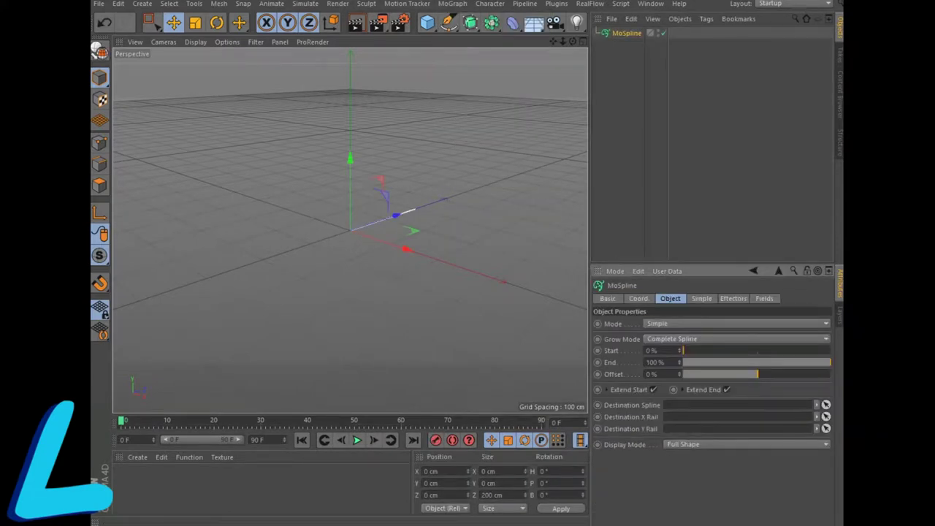
pyautogui.click(453, 3)
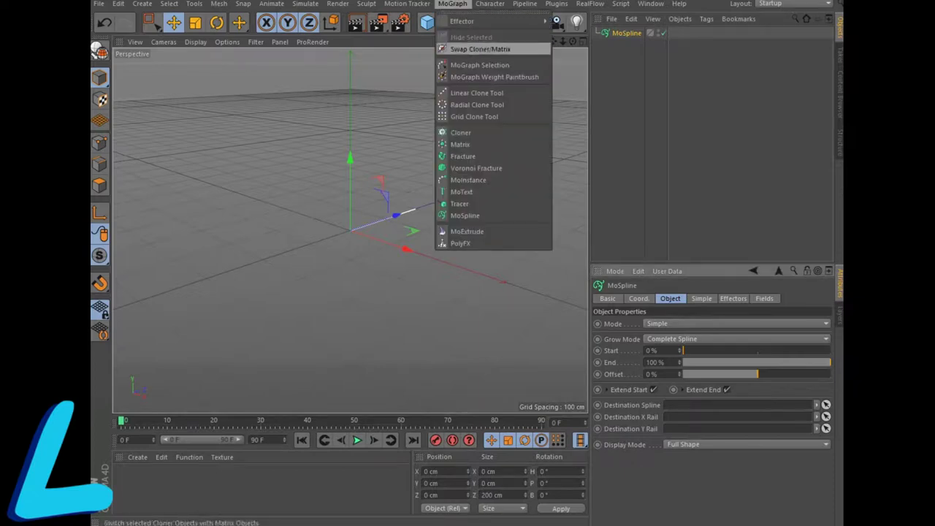
# Add a Cloner, nest the MoSpline under it, and set Radial mode on the XZ plane.
pyautogui.click(461, 133)
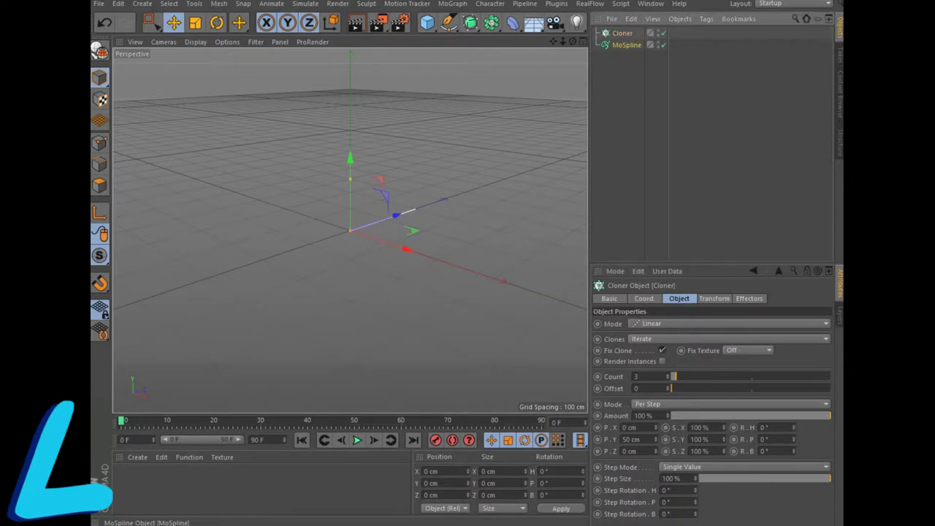
pyautogui.moveTo(626, 45); pyautogui.dragTo(623, 33)
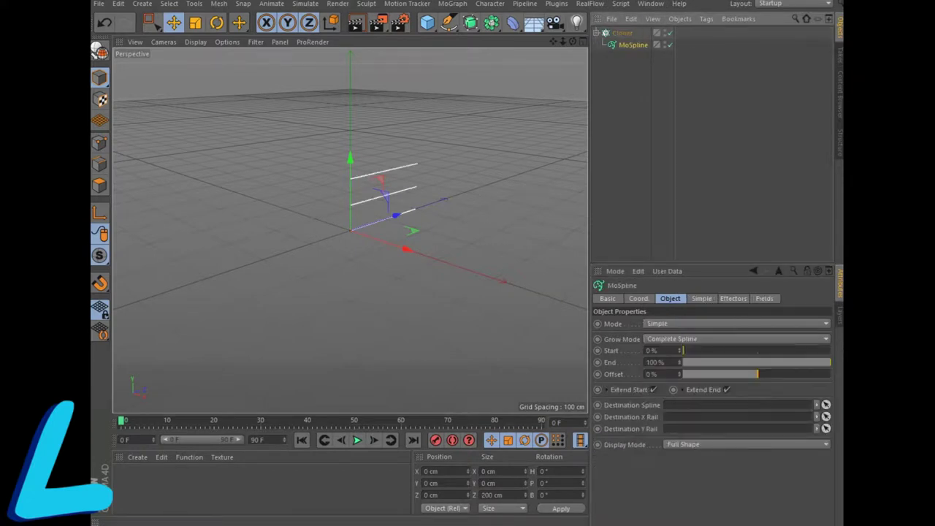
pyautogui.click(622, 33)
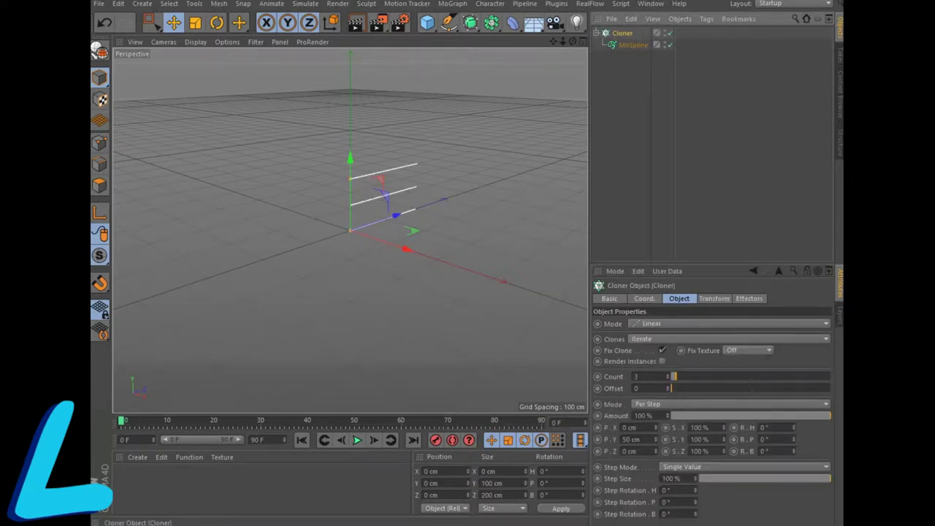
pyautogui.click(726, 324)
pyautogui.click(658, 358)
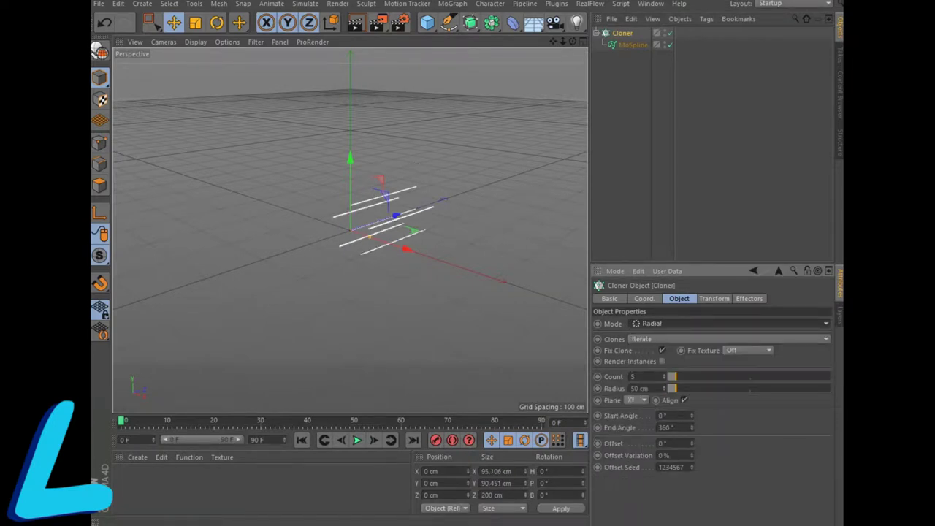
pyautogui.click(636, 399)
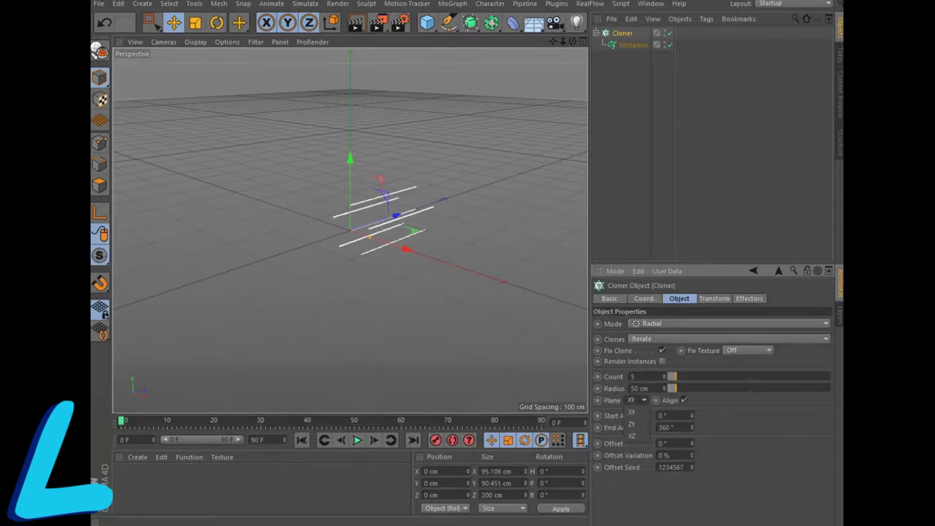
pyautogui.click(632, 435)
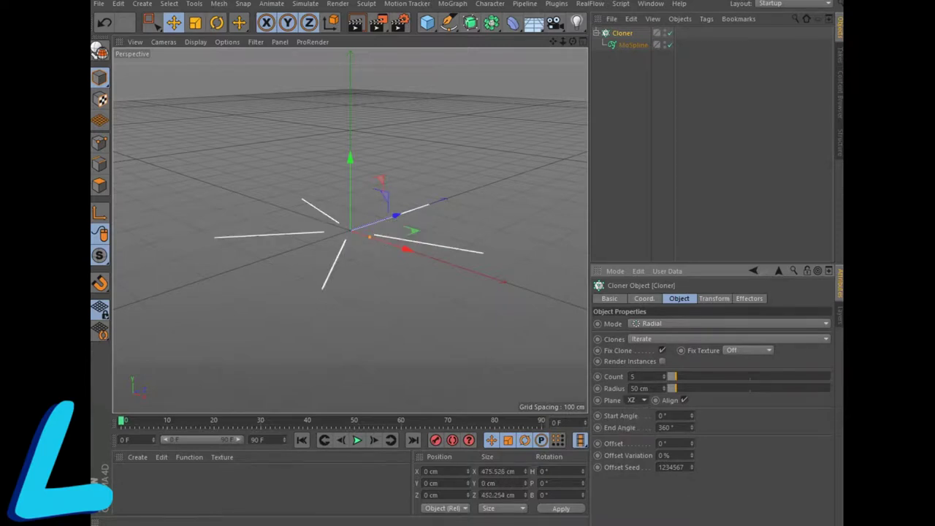
# Set the Cloner's Count to 30 and Radius to 0 cm, viewing the burst from above.
pyautogui.click(642, 376)
pyautogui.write('30')
pyautogui.press('Tab')
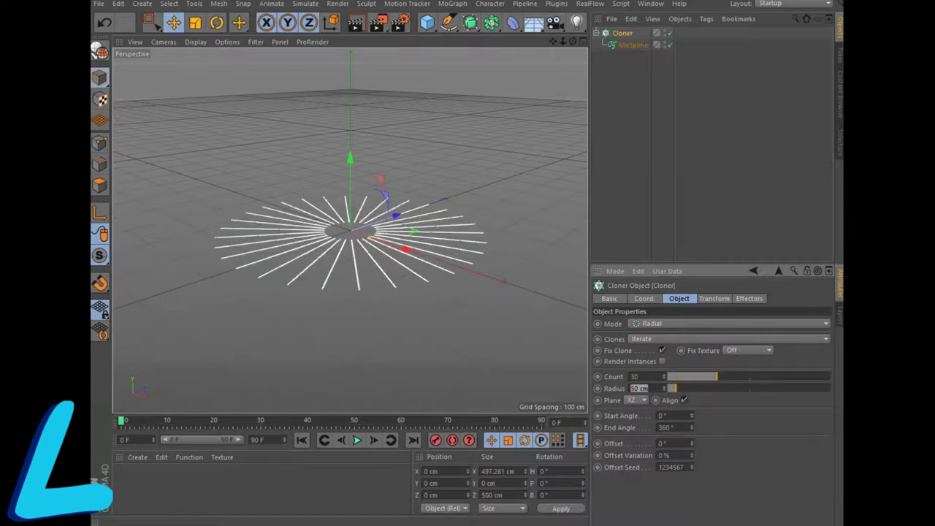
pyautogui.write('0')
pyautogui.press('Return')
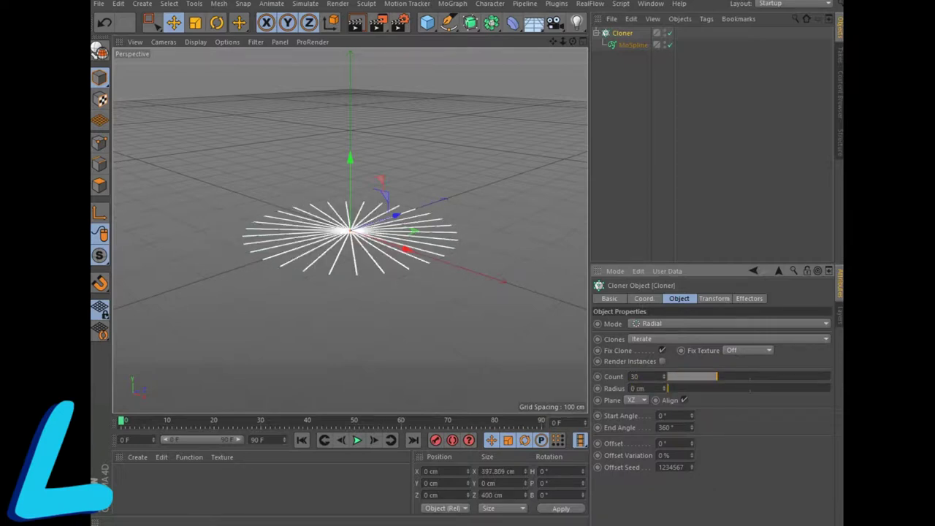
pyautogui.moveTo(573, 41); pyautogui.dragTo(578, 95)
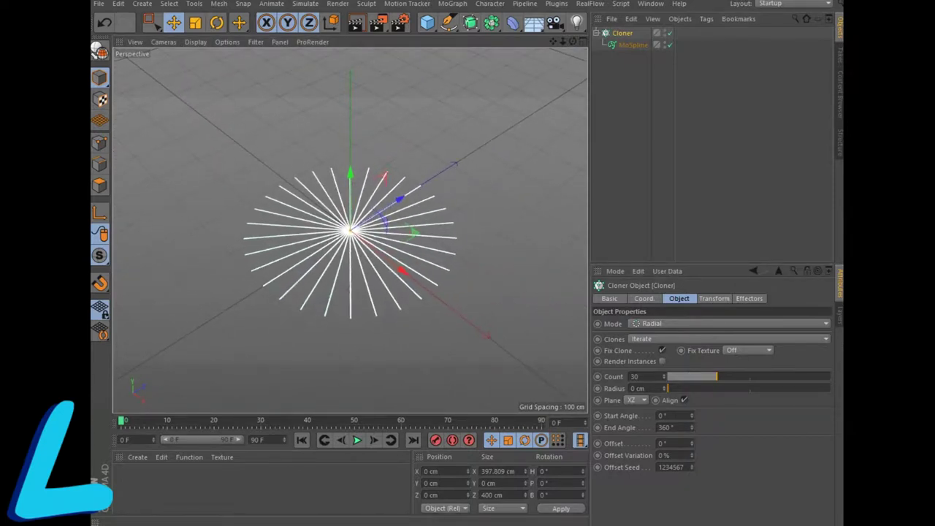
# Add a Gravity force and place it in the MoSpline's Fields list in Include mode.
pyautogui.click(305, 3)
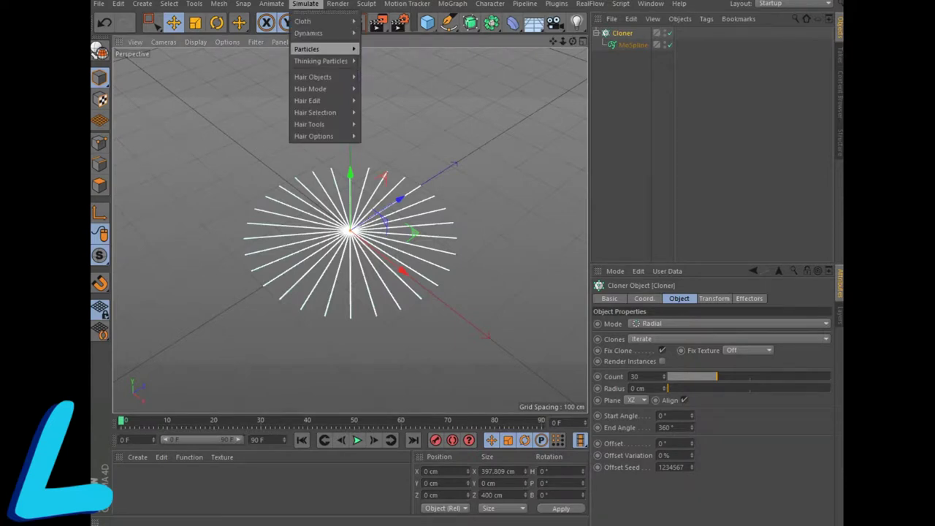
pyautogui.click(384, 116)
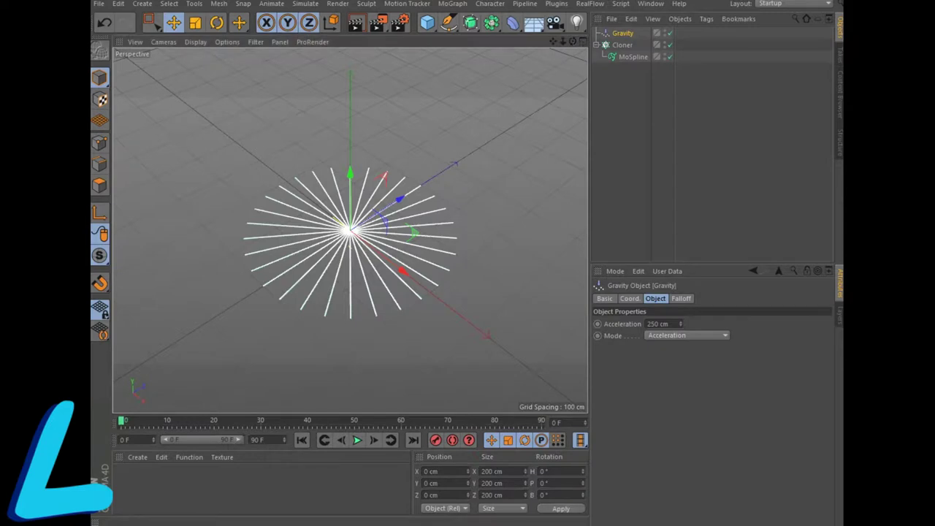
pyautogui.click(633, 56)
pyautogui.click(764, 298)
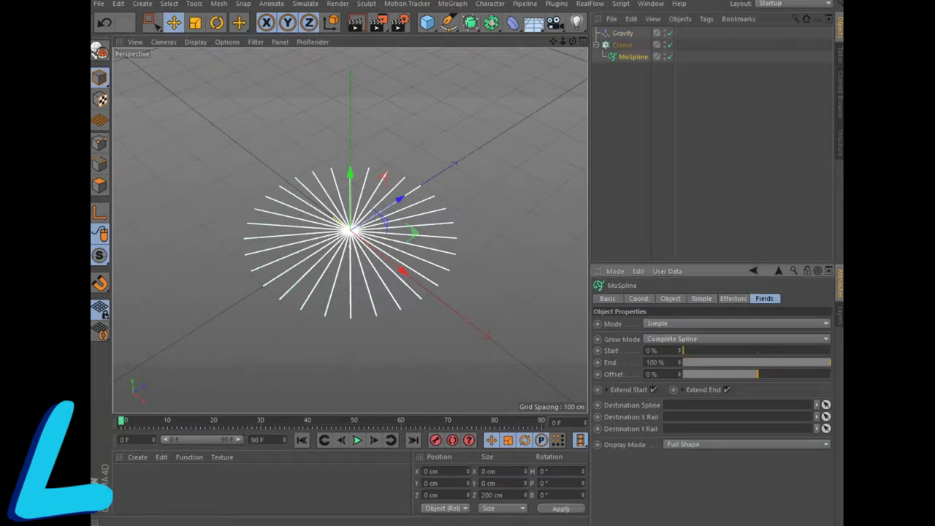
pyautogui.click(731, 323)
pyautogui.click(657, 335)
pyautogui.click(623, 33)
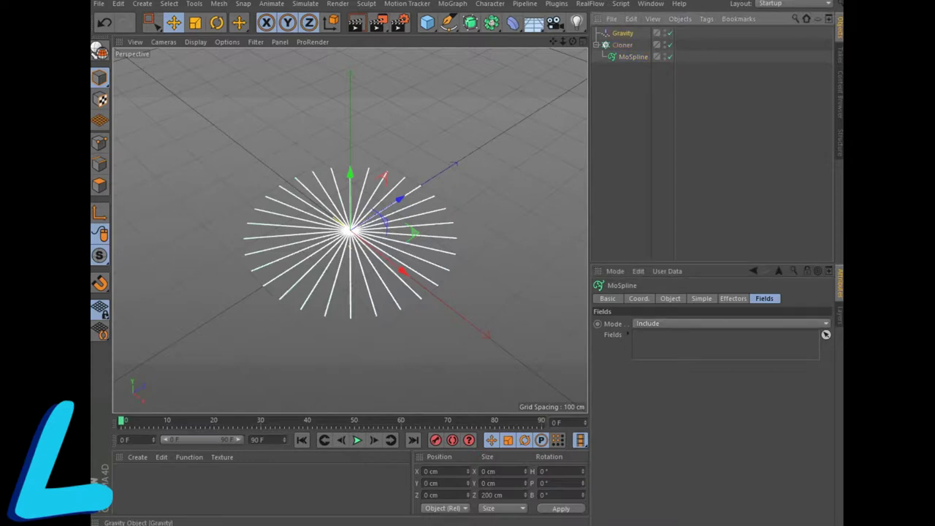
pyautogui.moveTo(622, 33); pyautogui.dragTo(669, 337)
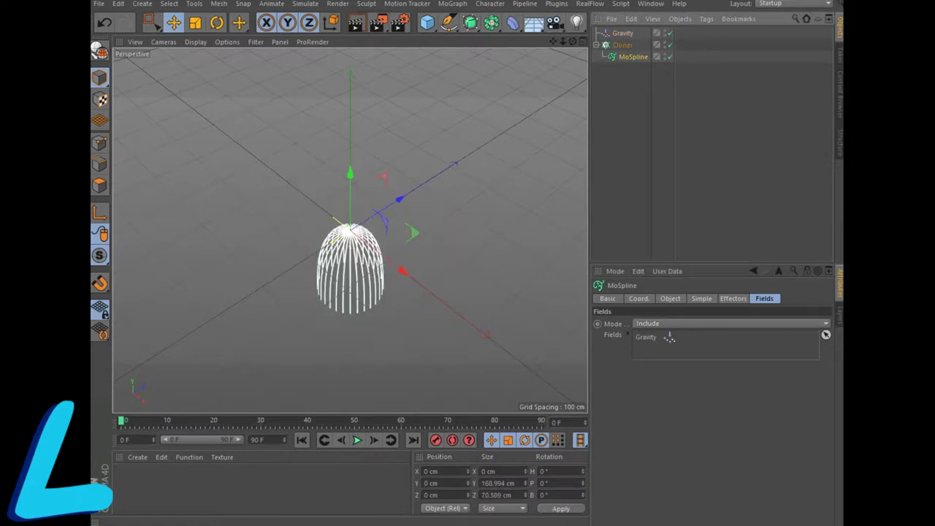
pyautogui.click(305, 4)
pyautogui.moveTo(308, 33)
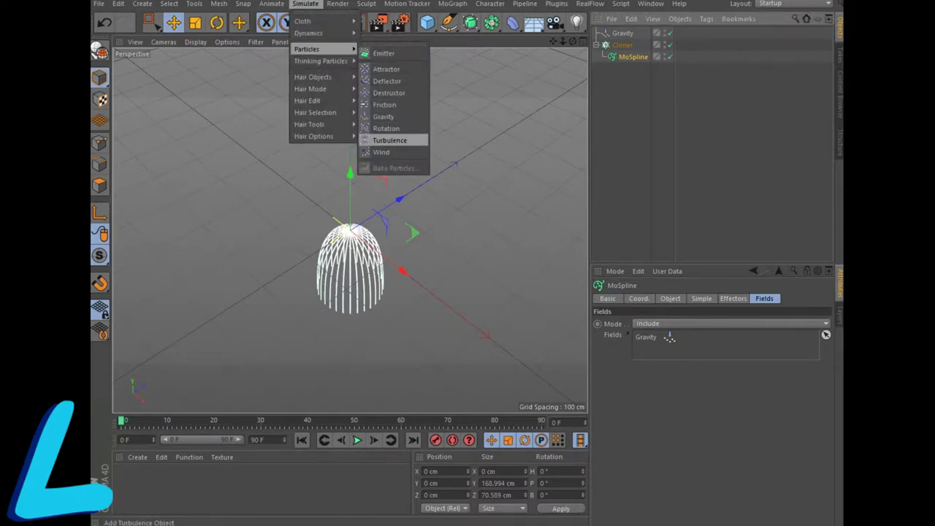
# Add a Turbulence force to the MoSpline's Fields list below Gravity.
pyautogui.click(390, 139)
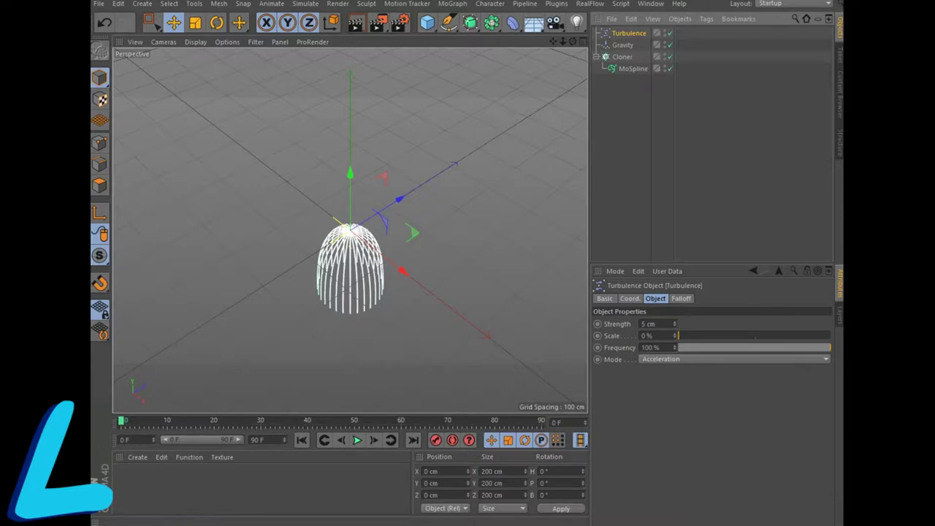
pyautogui.click(632, 67)
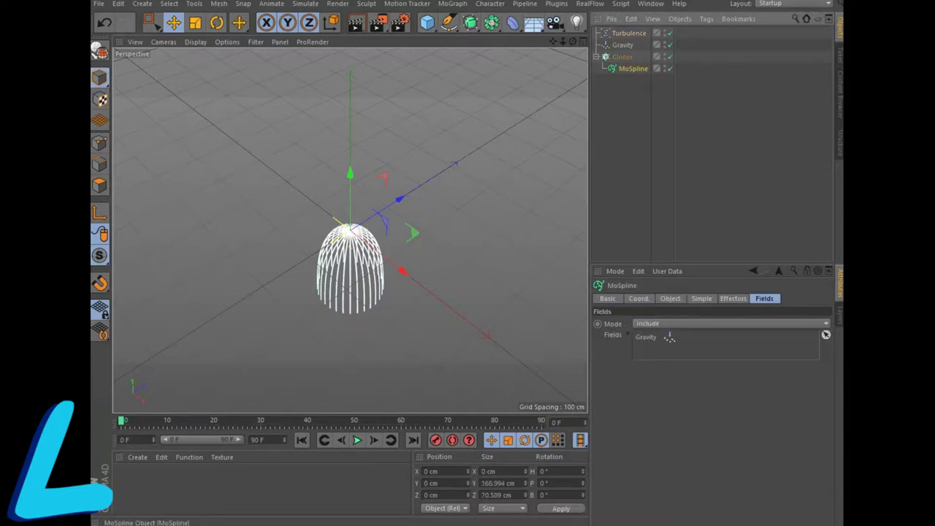
pyautogui.moveTo(622, 45); pyautogui.dragTo(669, 337)
pyautogui.moveTo(628, 33); pyautogui.dragTo(669, 339)
pyautogui.moveTo(669, 338); pyautogui.dragTo(669, 341)
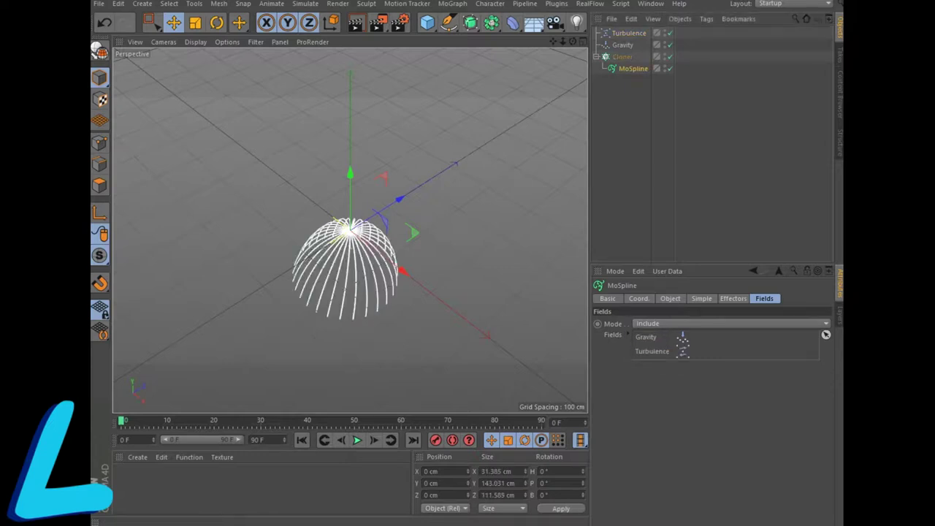
# Set Turbulence Strength to 8 cm, Scale to 60% and Frequency to 60%.
pyautogui.click(628, 33)
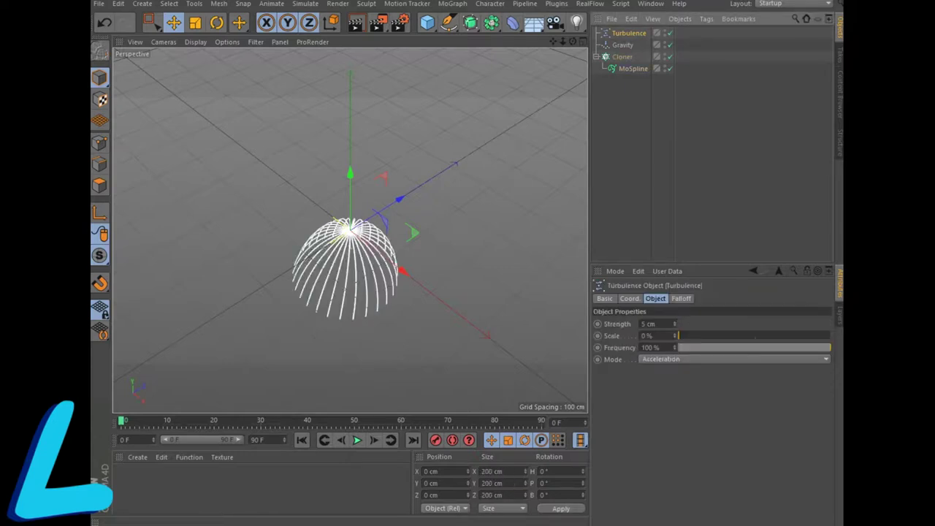
pyautogui.click(648, 323)
pyautogui.write('5')
pyautogui.press('Tab')
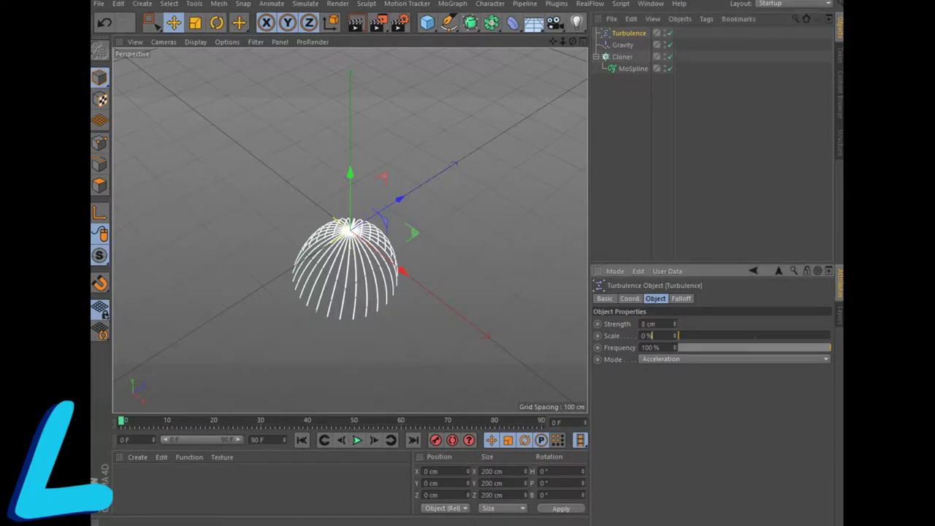
pyautogui.write('60')
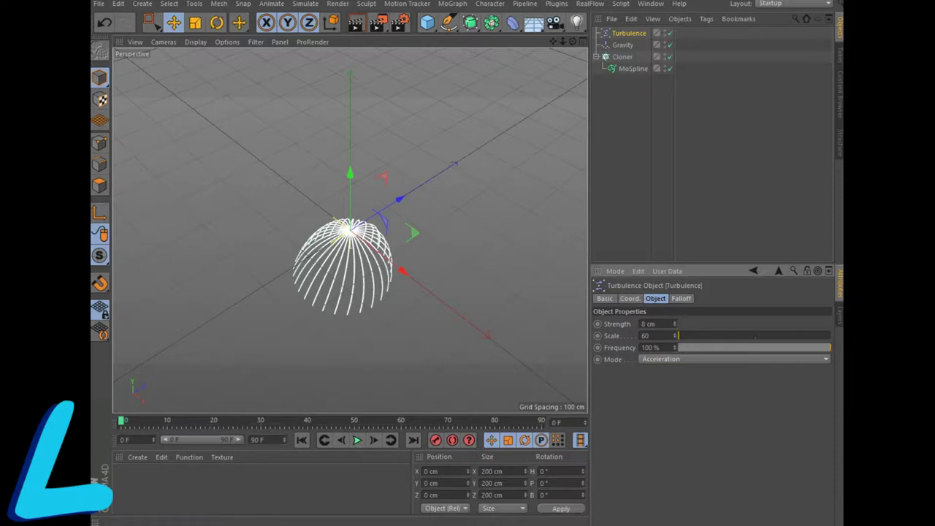
pyautogui.press('Tab')
pyautogui.write('60')
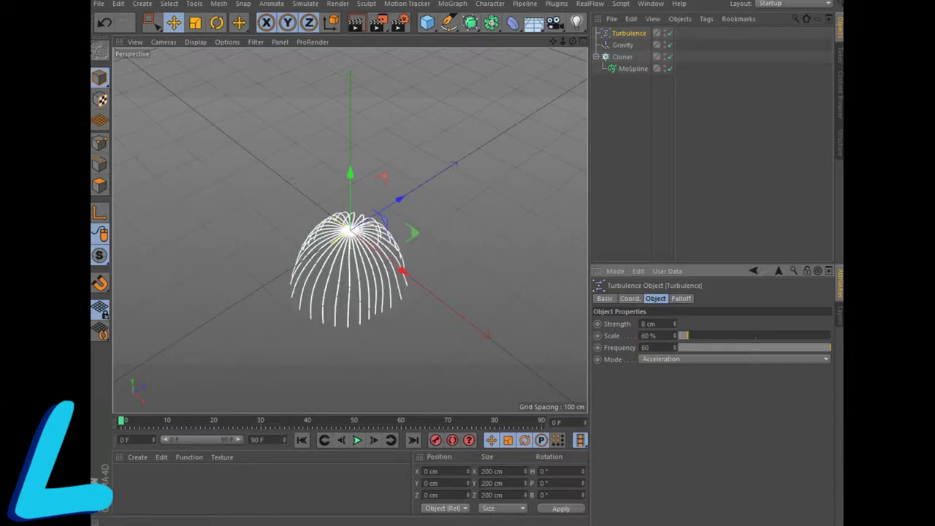
pyautogui.press('Tab')
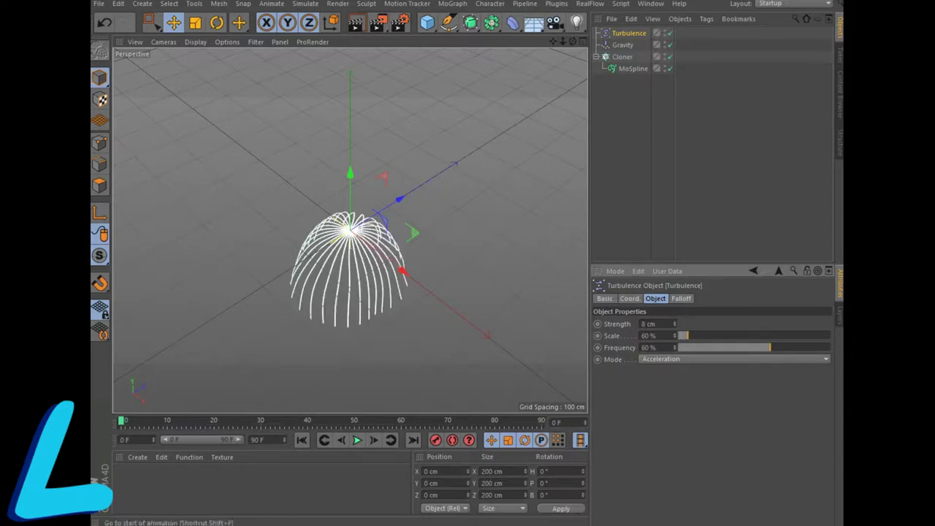
# Preview the animation, stopping at frame 60, and reselect the MoSpline.
pyautogui.click(357, 440)
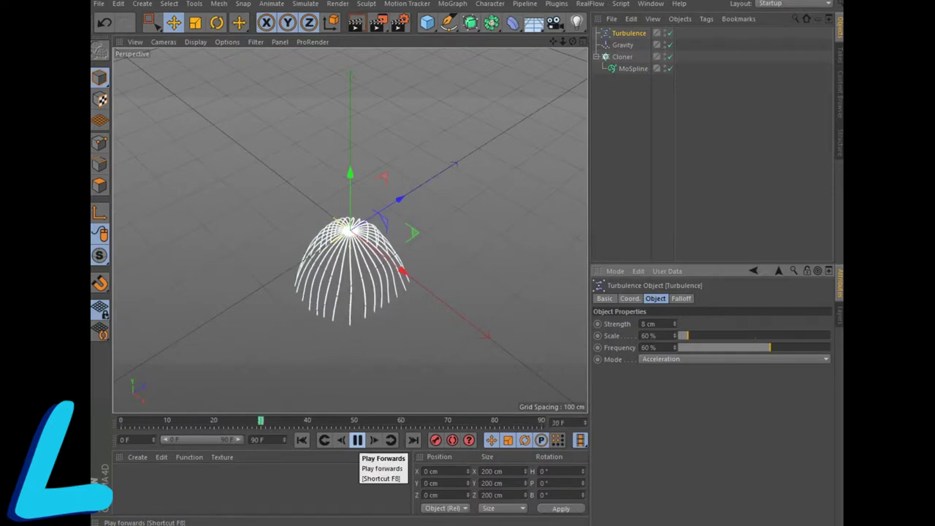
pyautogui.click(357, 440)
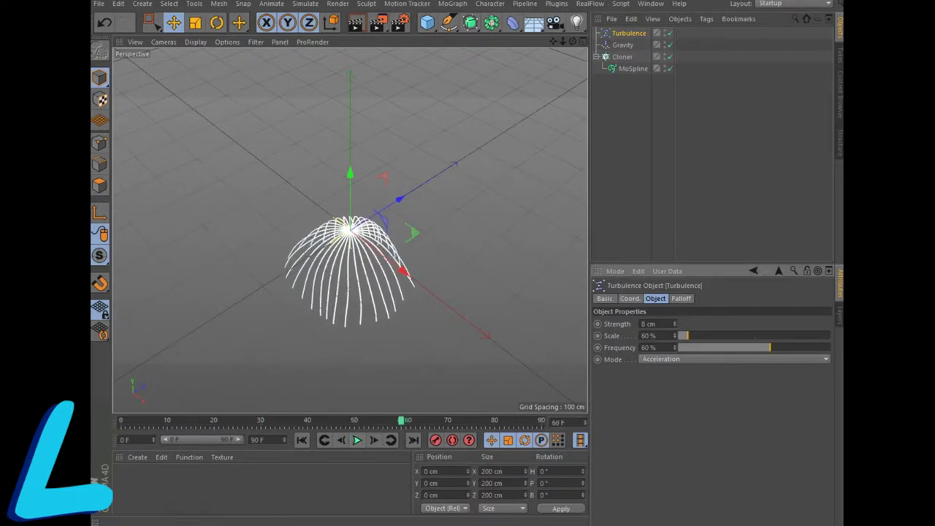
pyautogui.click(633, 68)
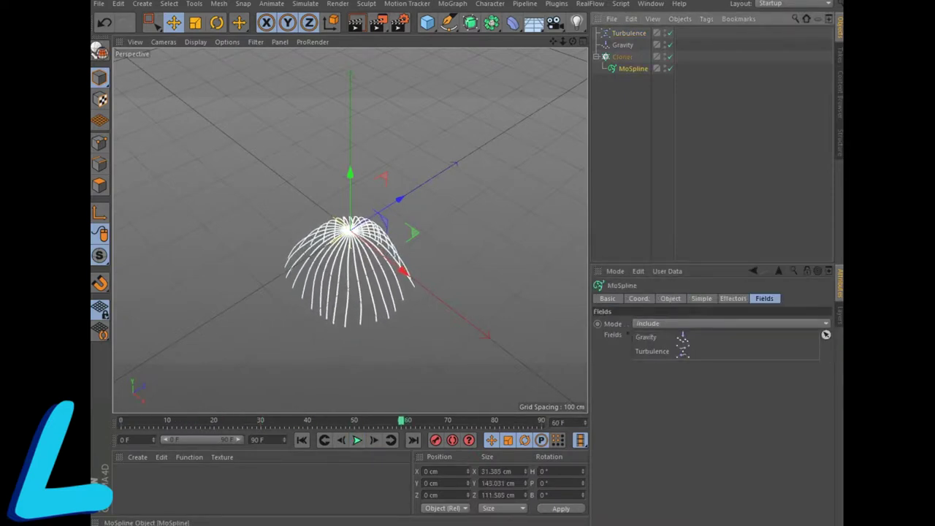
# Set the MoSpline's Simple Bend to 137° and preview the curled burst animation.
pyautogui.click(702, 298)
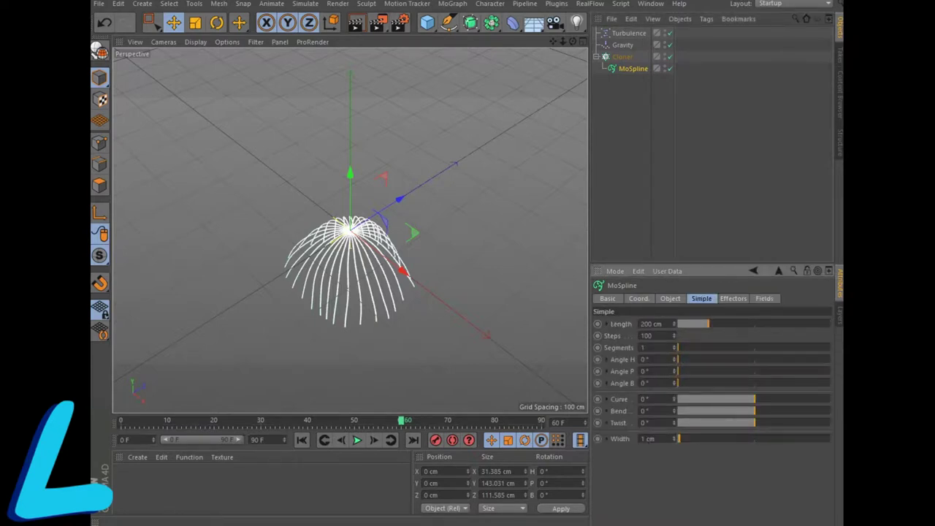
pyautogui.click(670, 298)
pyautogui.click(701, 298)
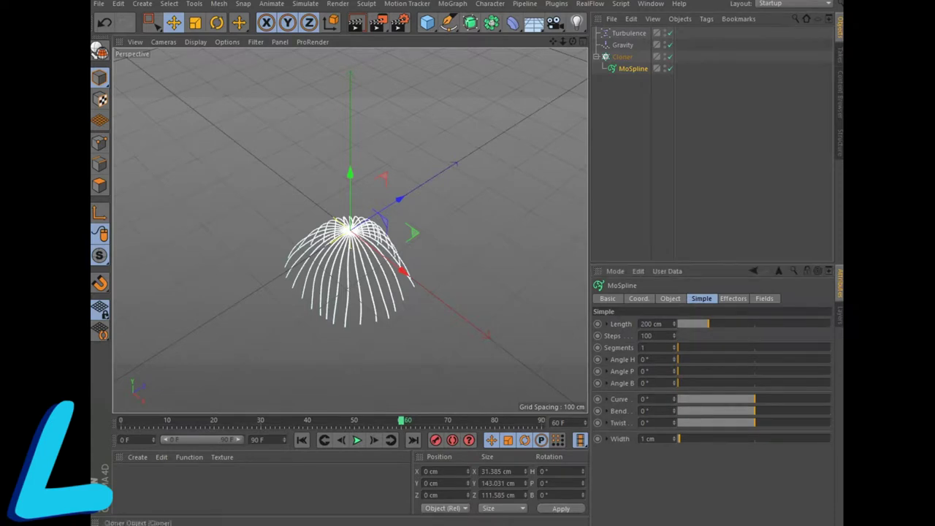
pyautogui.click(644, 411)
pyautogui.write('3')
pyautogui.write('137')
pyautogui.press('Return')
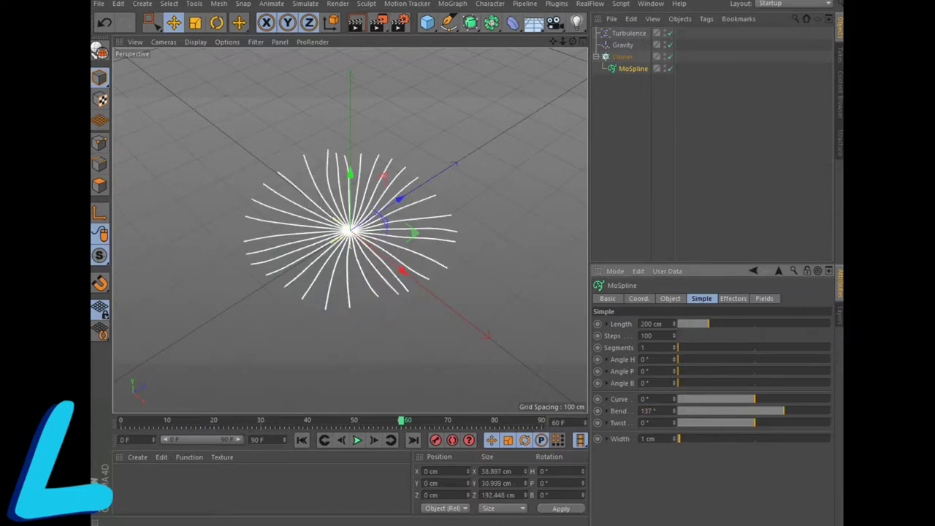
pyautogui.click(357, 440)
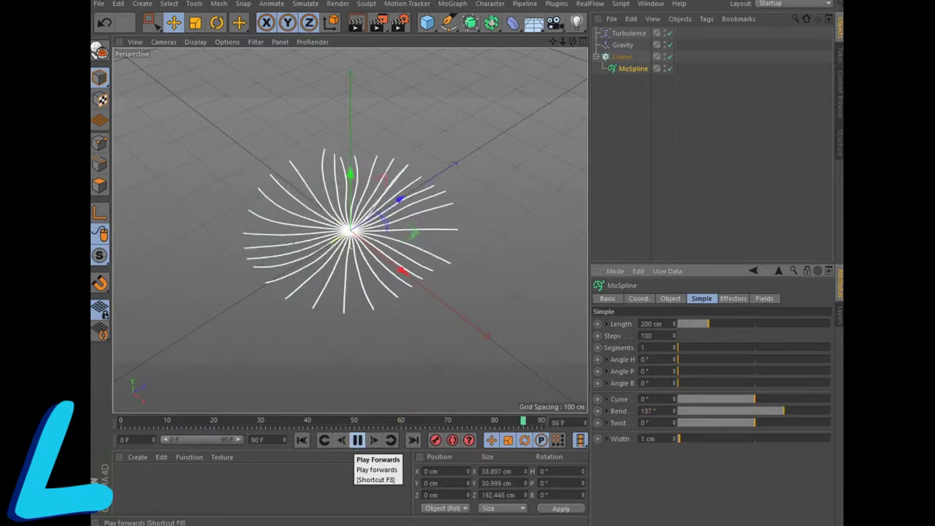
pyautogui.click(357, 439)
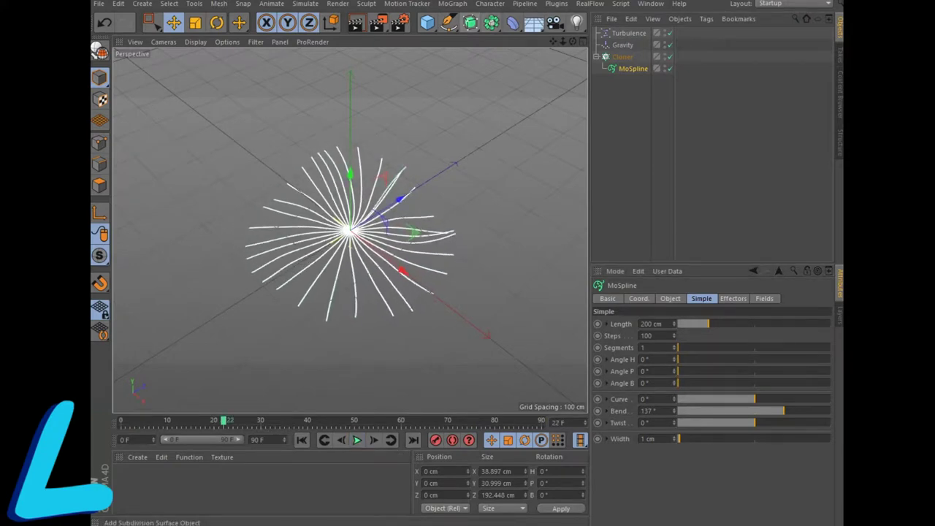
pyautogui.click(469, 22)
# Add a Sweep with a Circle profile and the MoSpline as its path.
pyautogui.click(517, 82)
pyautogui.click(448, 22)
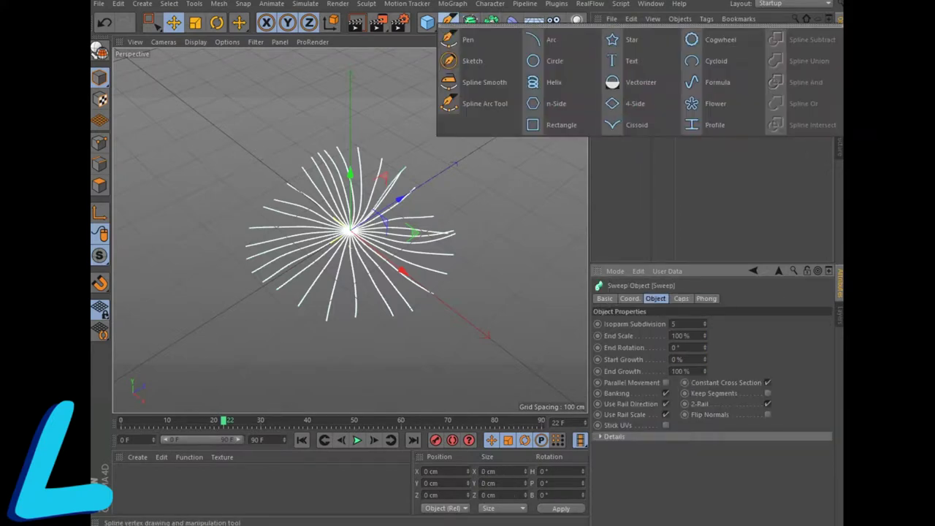
pyautogui.click(545, 62)
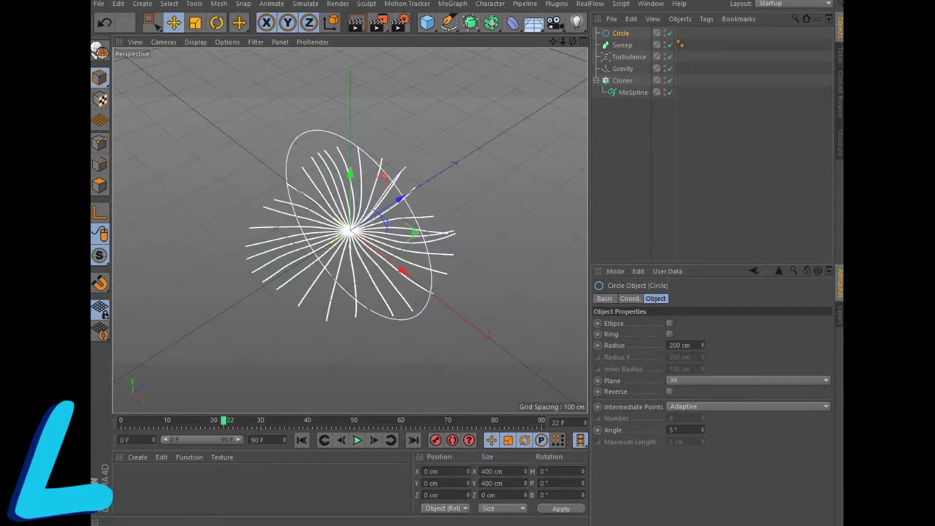
pyautogui.moveTo(620, 33); pyautogui.dragTo(622, 45)
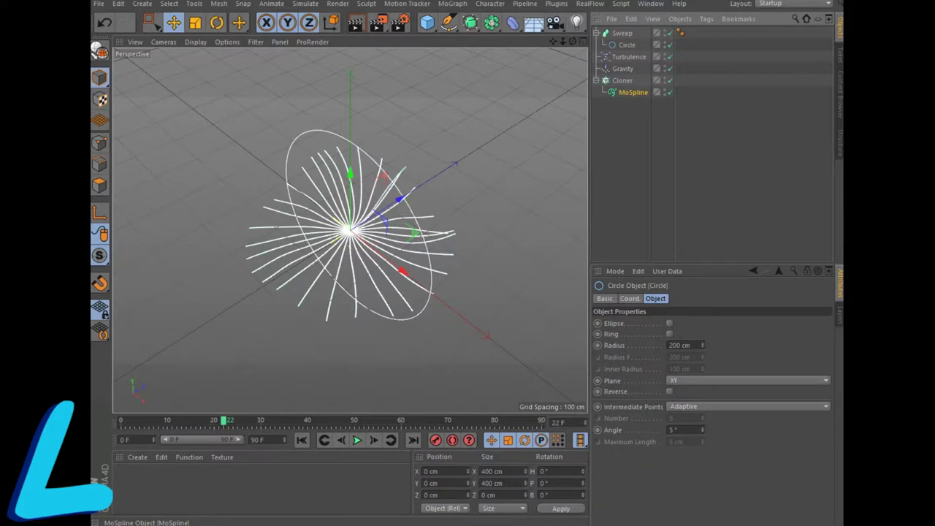
pyautogui.moveTo(633, 93); pyautogui.dragTo(632, 53)
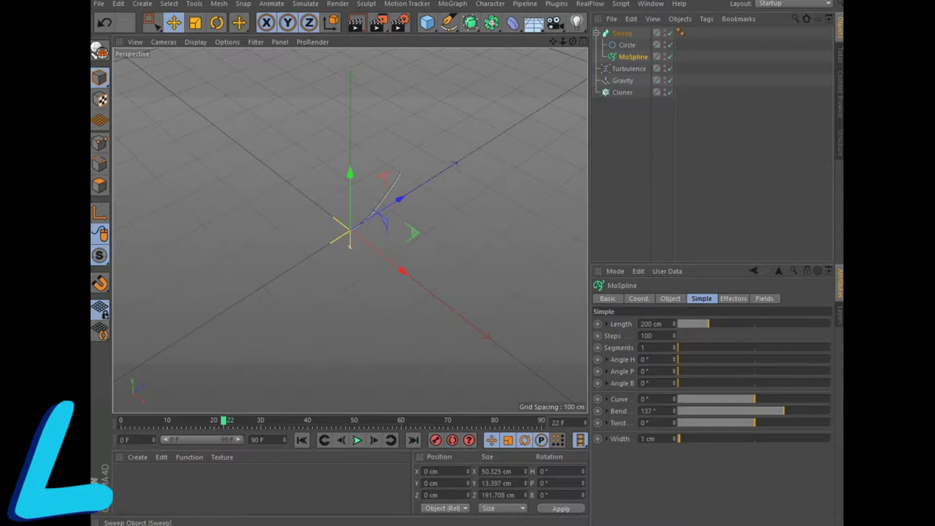
# Nest the Sweep group inside the Cloner.
pyautogui.moveTo(621, 32); pyautogui.dragTo(627, 101)
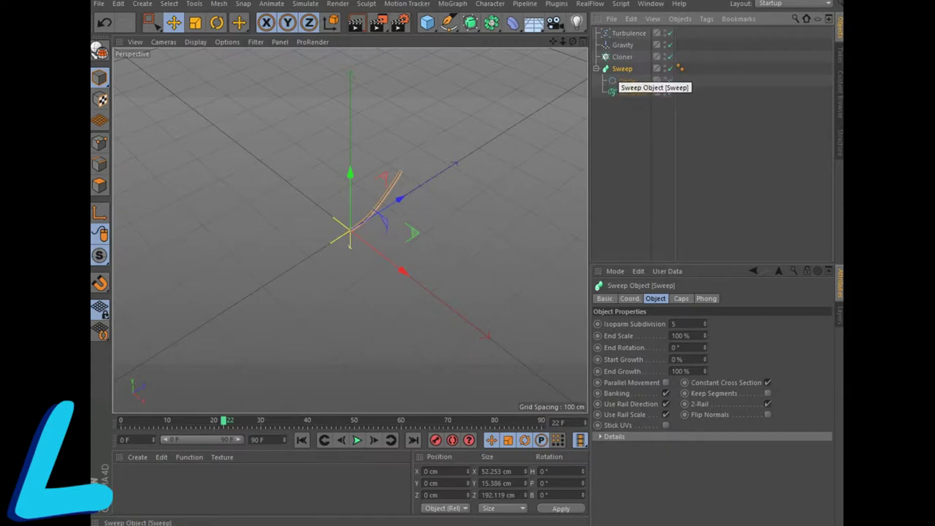
pyautogui.moveTo(622, 68); pyautogui.dragTo(623, 56)
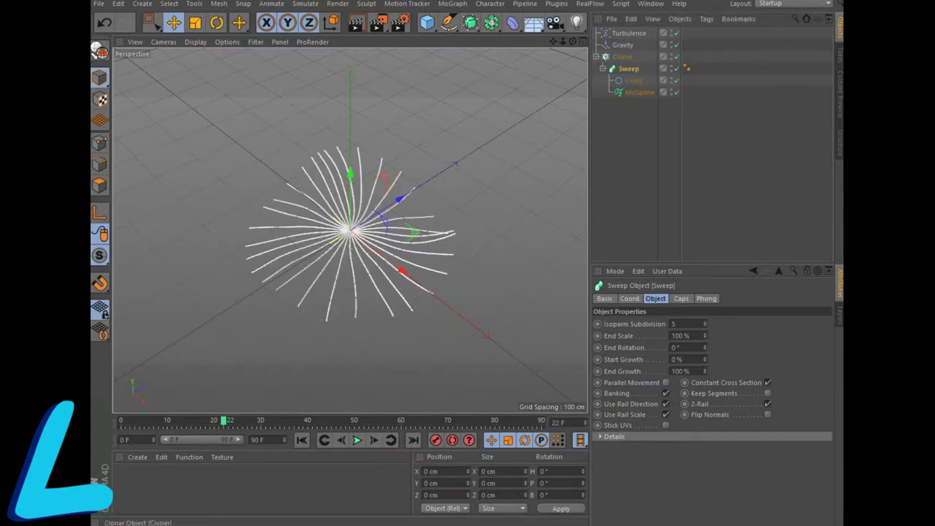
pyautogui.click(633, 80)
# Set the Circle radius to 230 cm and widen the MoSpline strands to 7.5 cm.
pyautogui.doubleClick(680, 345)
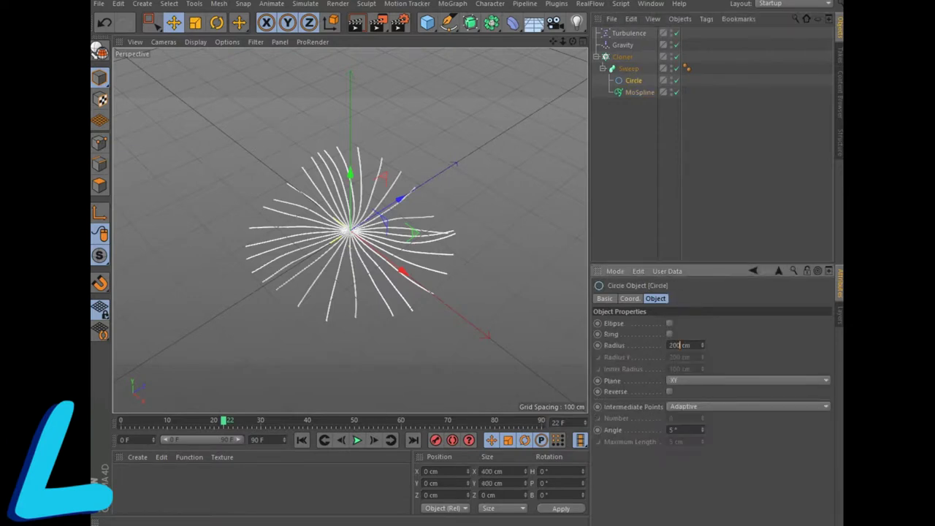
pyautogui.write('230')
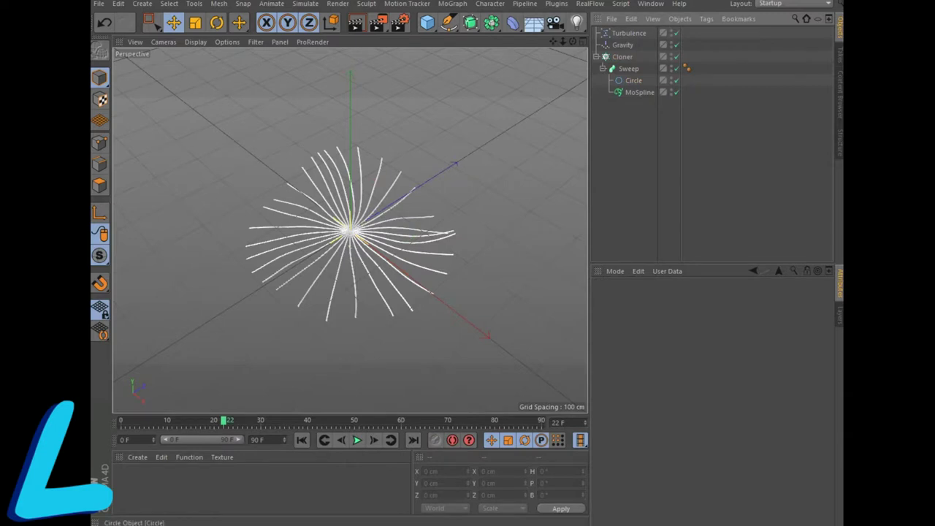
pyautogui.click(639, 93)
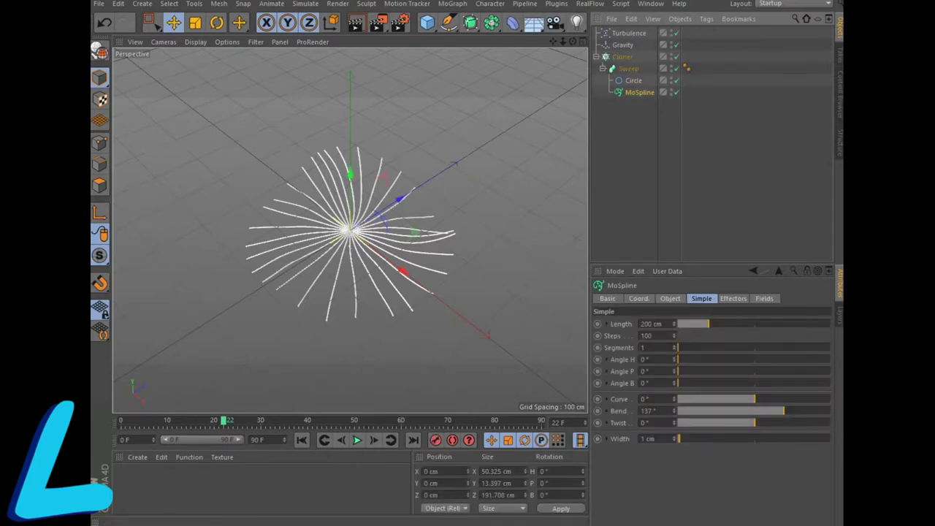
pyautogui.moveTo(678, 439); pyautogui.dragTo(683, 439)
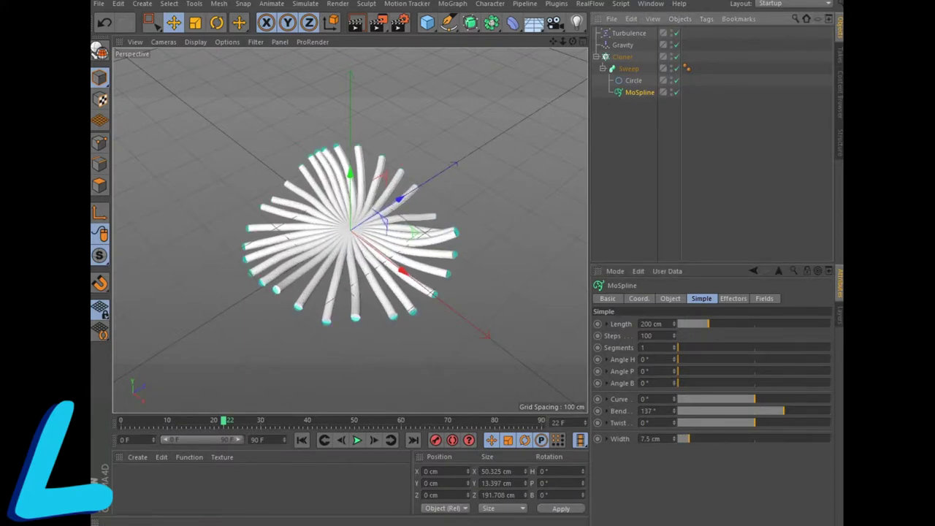
# Switch the MoSpline's Display Mode from Full Shape to Line.
pyautogui.click(670, 298)
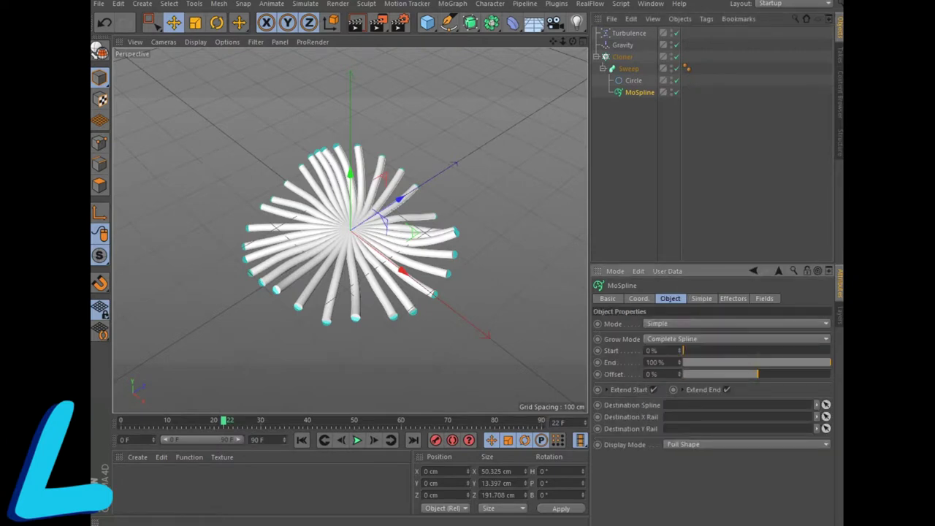
pyautogui.click(735, 324)
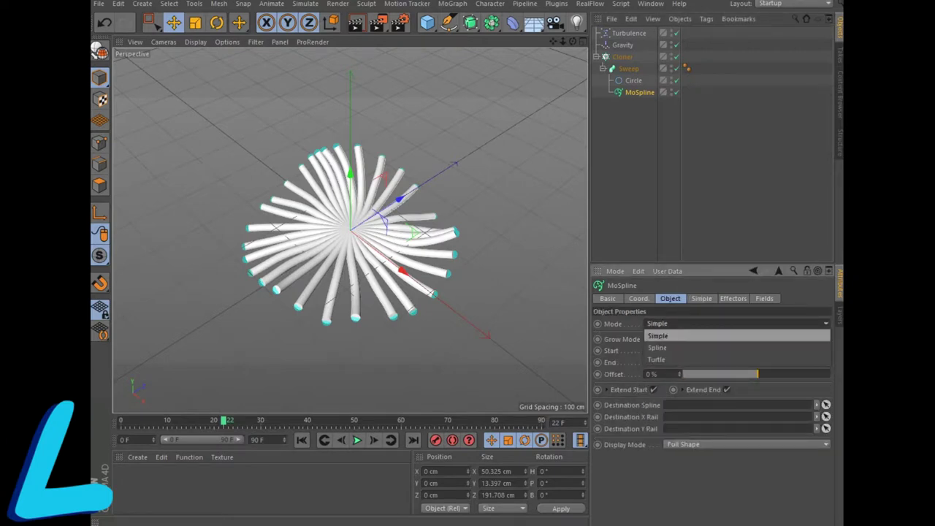
pyautogui.click(657, 336)
pyautogui.click(745, 444)
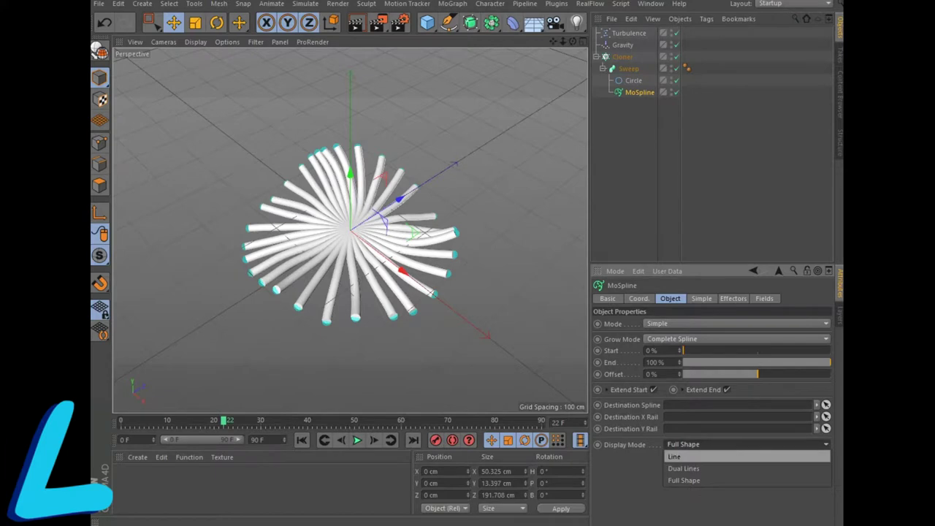
pyautogui.click(702, 457)
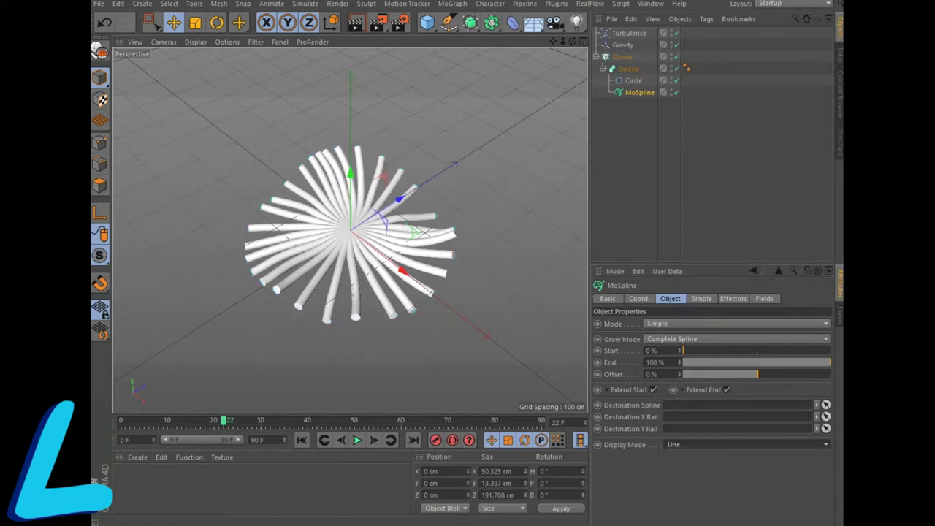
pyautogui.click(628, 68)
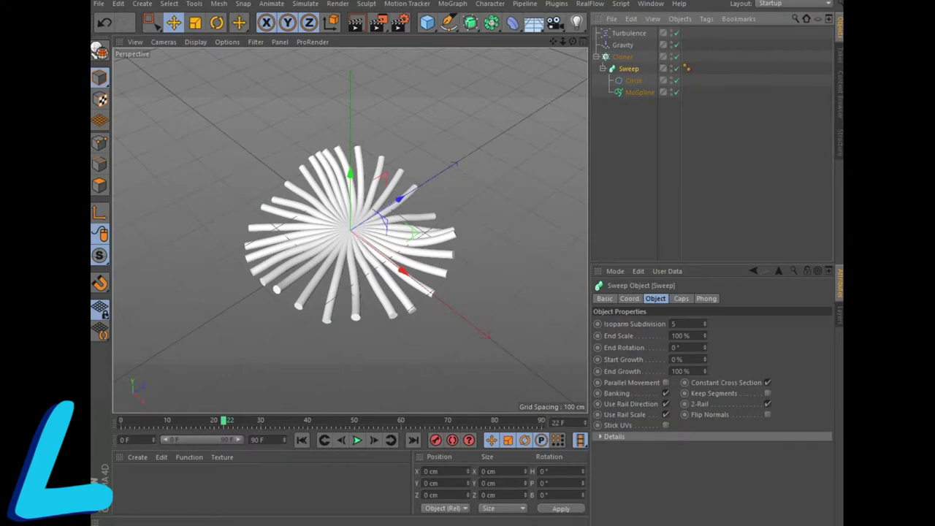
# Shape the Sweep's Scale detail curve to keep tubes thick, then taper sharply at the tips.
pyautogui.click(610, 436)
pyautogui.click(654, 452)
pyautogui.click(810, 453)
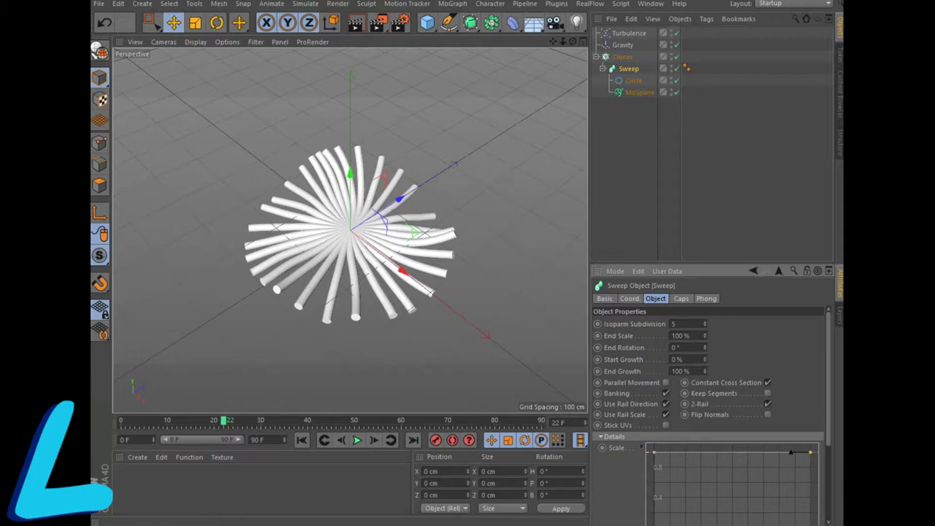
pyautogui.scroll(-2, 811, 452)
pyautogui.scroll(-2, 810, 449)
pyautogui.scroll(-1, 811, 442)
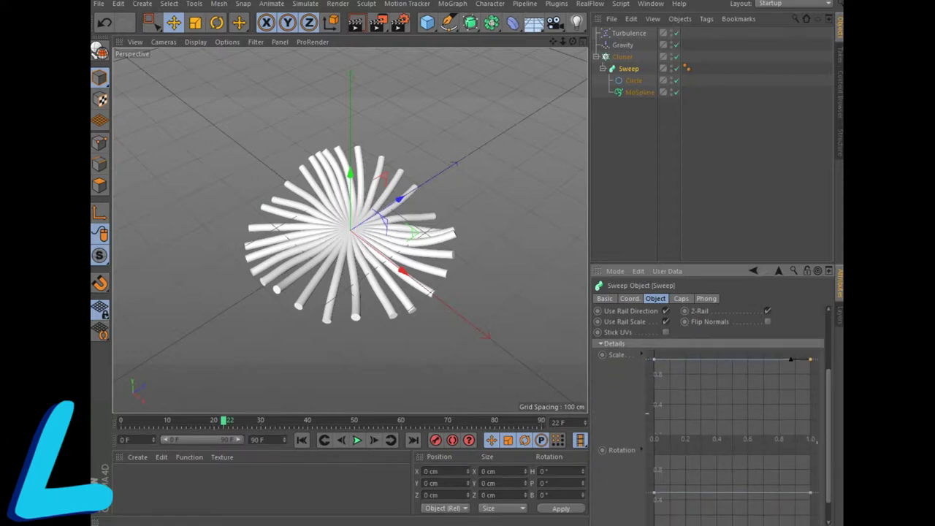
pyautogui.moveTo(810, 359)
pyautogui.mouseDown()
pyautogui.moveTo(810, 422)
pyautogui.moveTo(811, 413)
pyautogui.mouseUp()
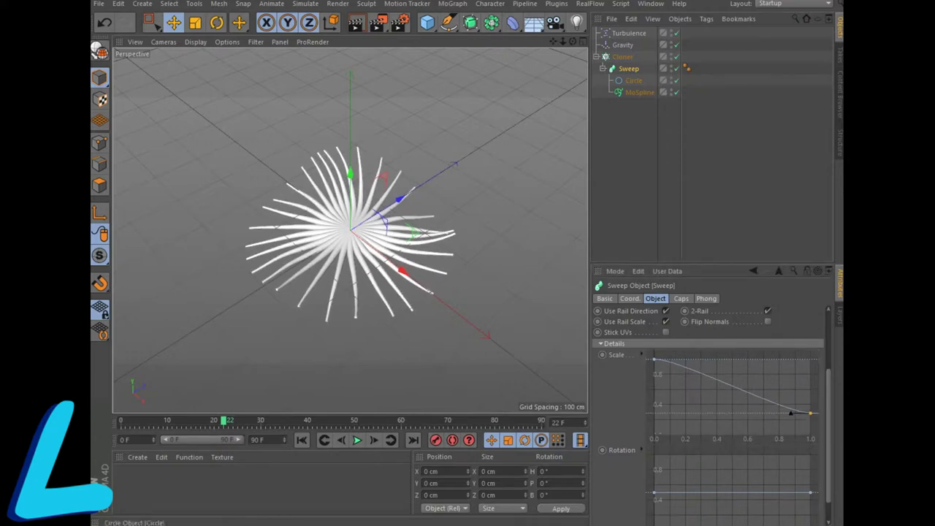
pyautogui.moveTo(790, 413); pyautogui.dragTo(810, 369)
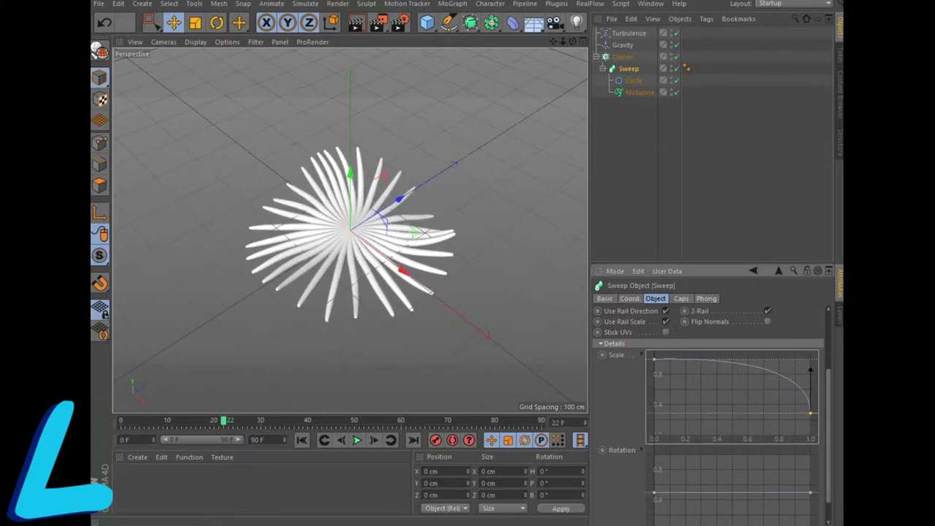
pyautogui.click(195, 41)
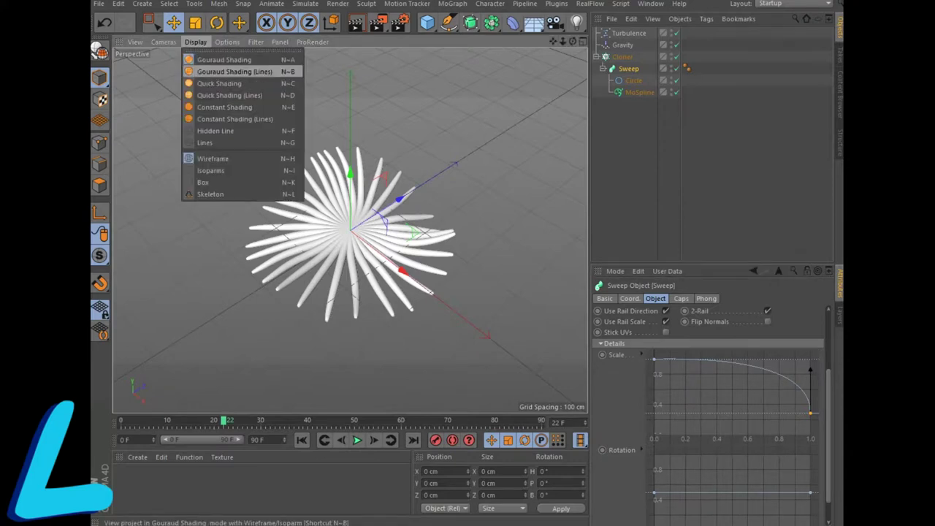
# Set the Circle's intermediate points to Uniform with Number 8, viewed in Gouraud Shading.
pyautogui.click(233, 71)
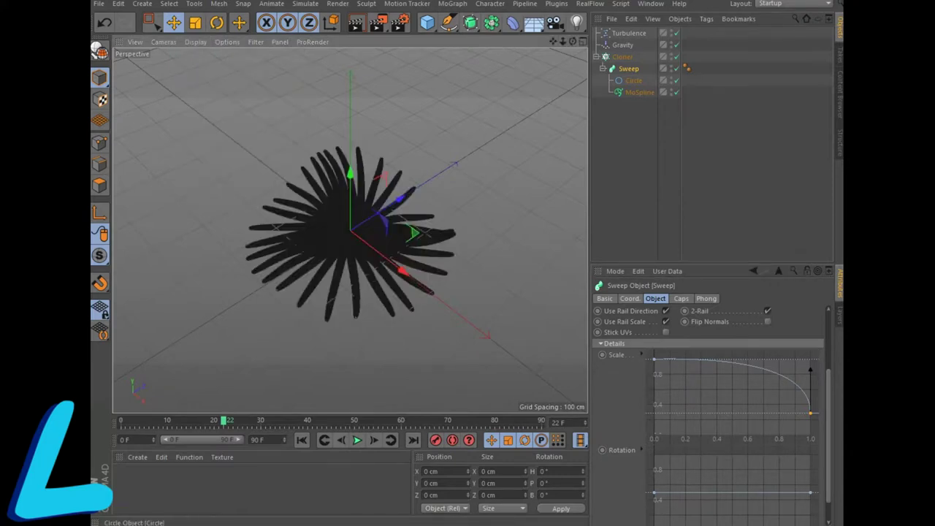
pyautogui.click(633, 81)
pyautogui.click(748, 406)
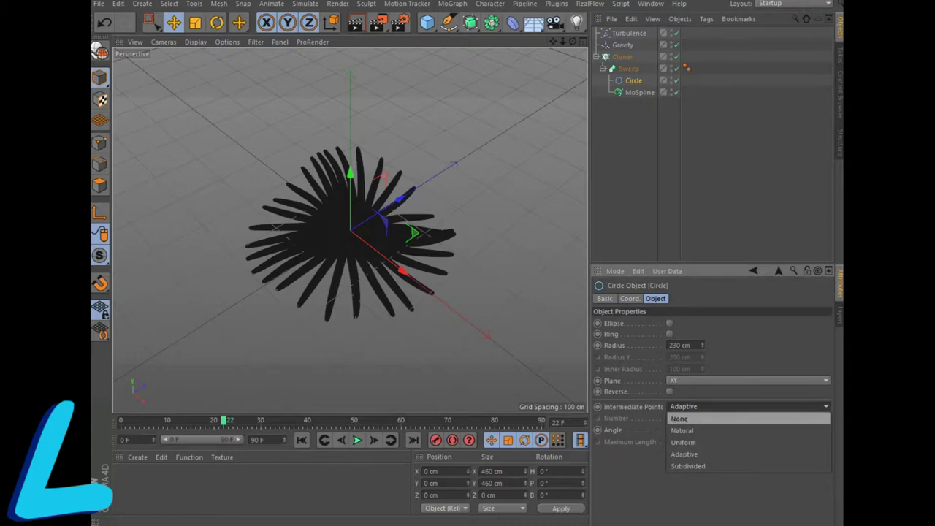
pyautogui.click(701, 440)
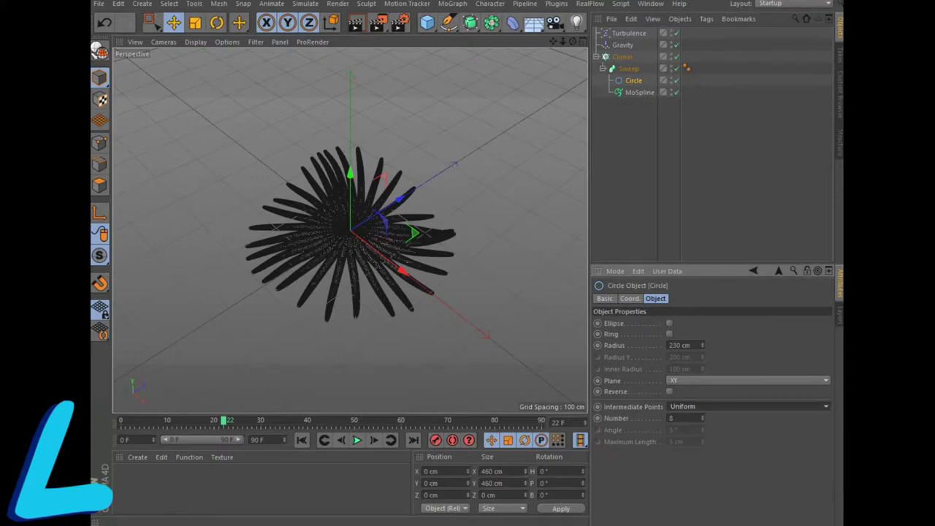
pyautogui.click(195, 42)
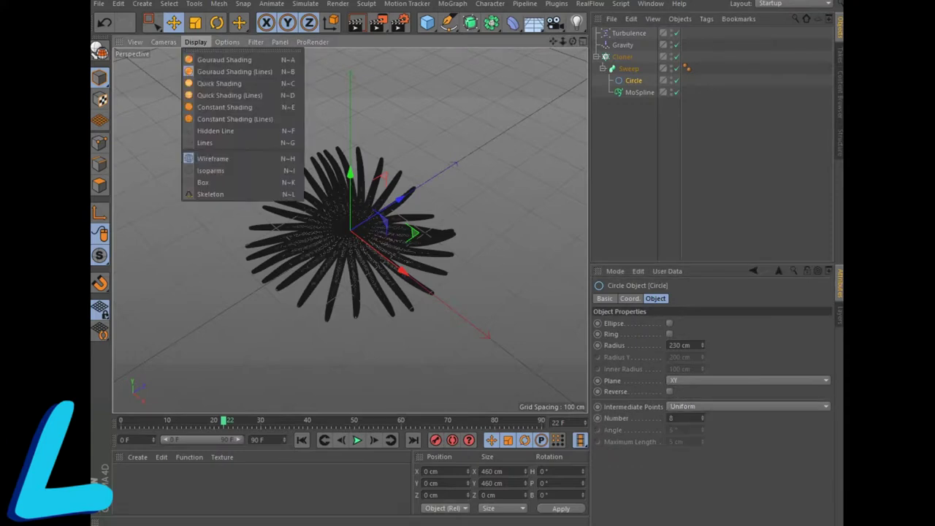
pyautogui.click(223, 59)
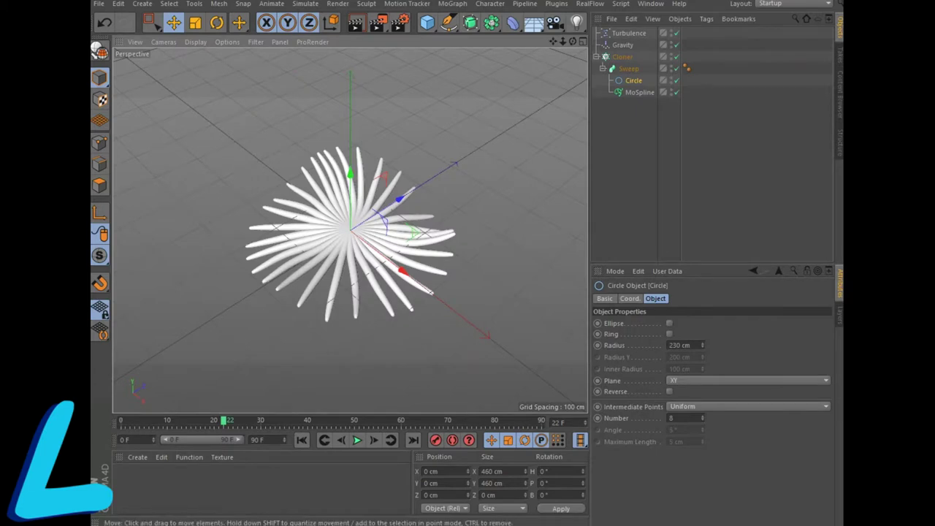
pyautogui.keyDown('alt'); pyautogui.moveTo(351, 219); pyautogui.dragTo(351, 252); pyautogui.keyUp('alt')
# Play back the burst with F8/F7 and drop the Circle's intermediate point Number to 0.
pyautogui.press('F8')
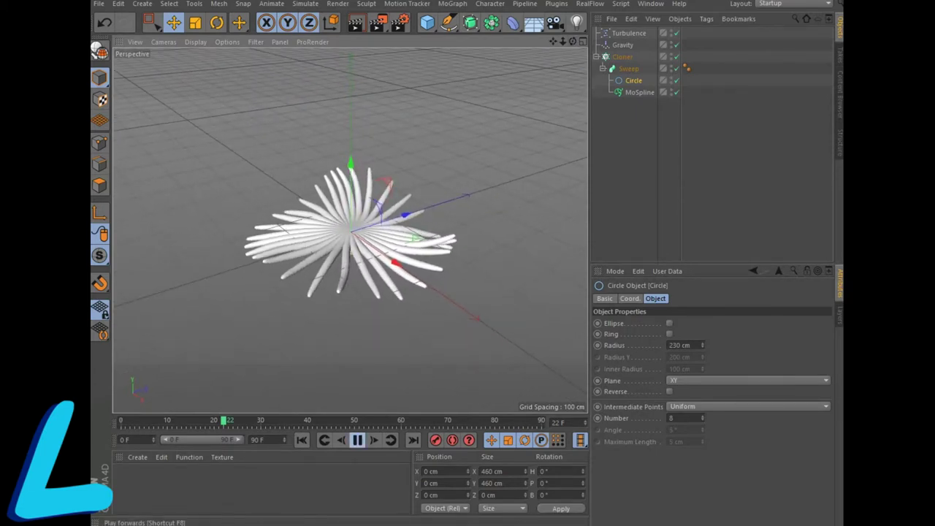
pyautogui.press('F7')
pyautogui.moveTo(562, 41); pyautogui.dragTo(592, 41)
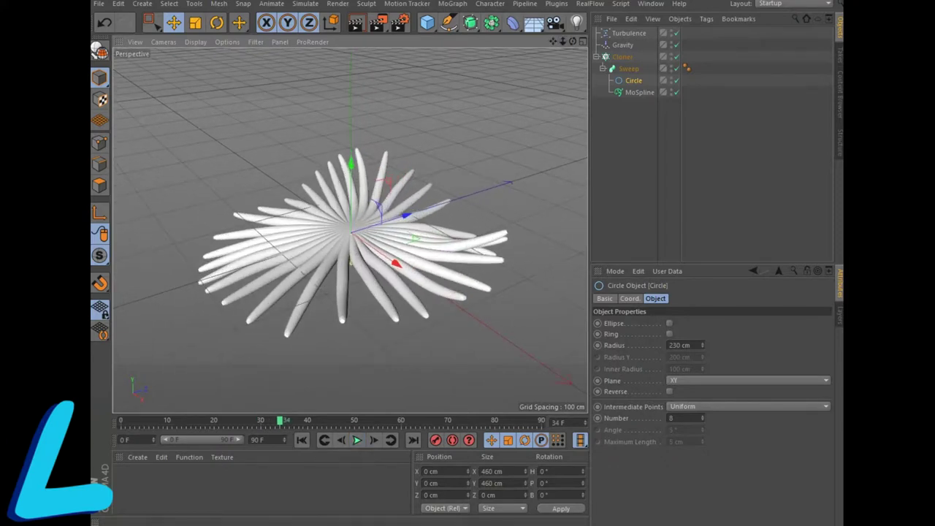
pyautogui.press('F8')
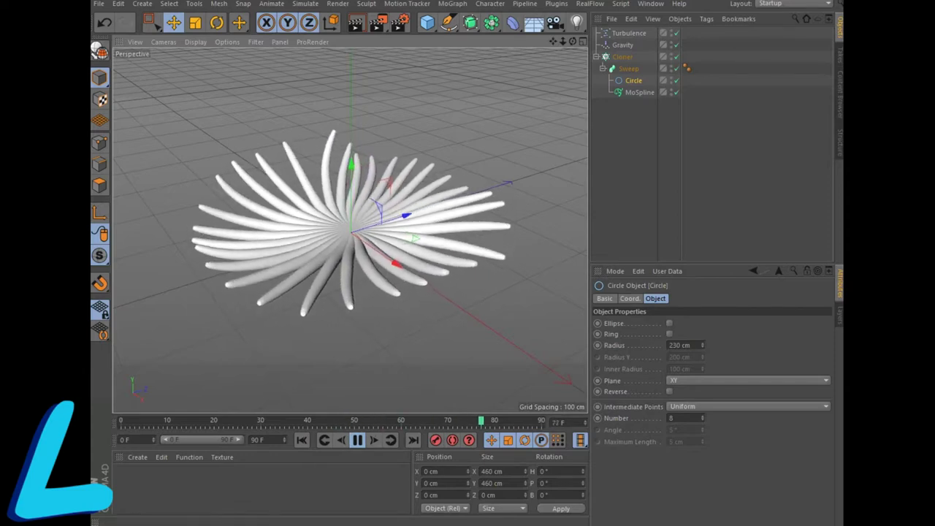
pyautogui.click(685, 418)
pyautogui.write('0')
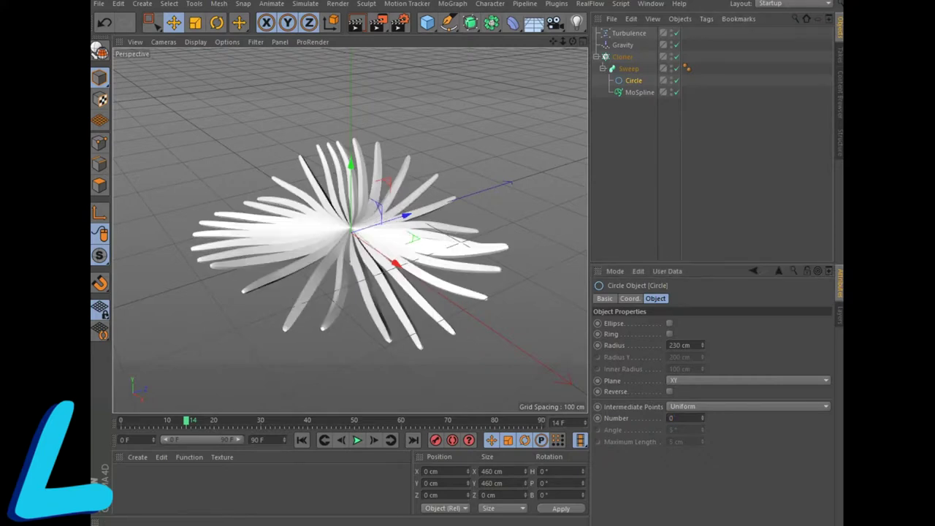
pyautogui.click(639, 92)
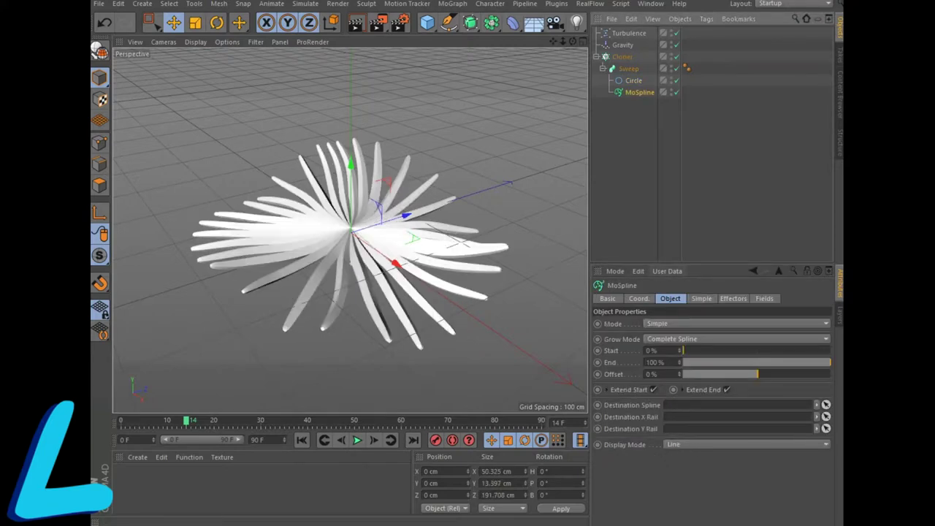
# Review the MoSpline's Simple growth settings and play the burst animation once.
pyautogui.click(701, 298)
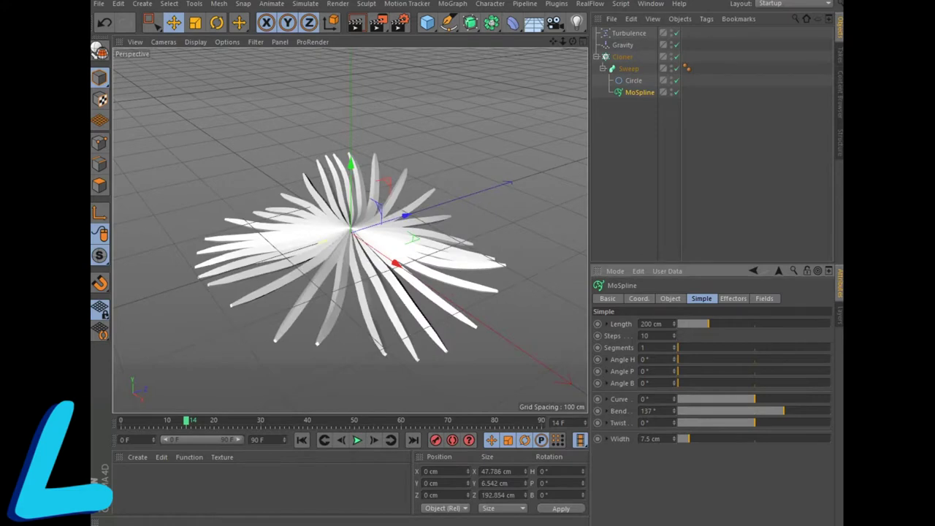
pyautogui.click(356, 440)
pyautogui.click(357, 440)
# Switch the viewport to Gouraud Shading (Lines) so mesh lines show over the flower.
pyautogui.click(195, 42)
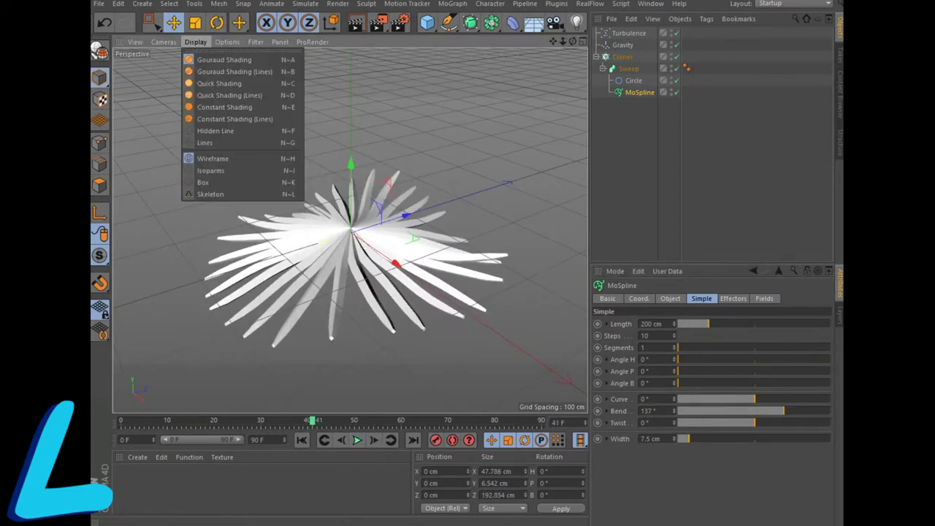
pyautogui.click(234, 71)
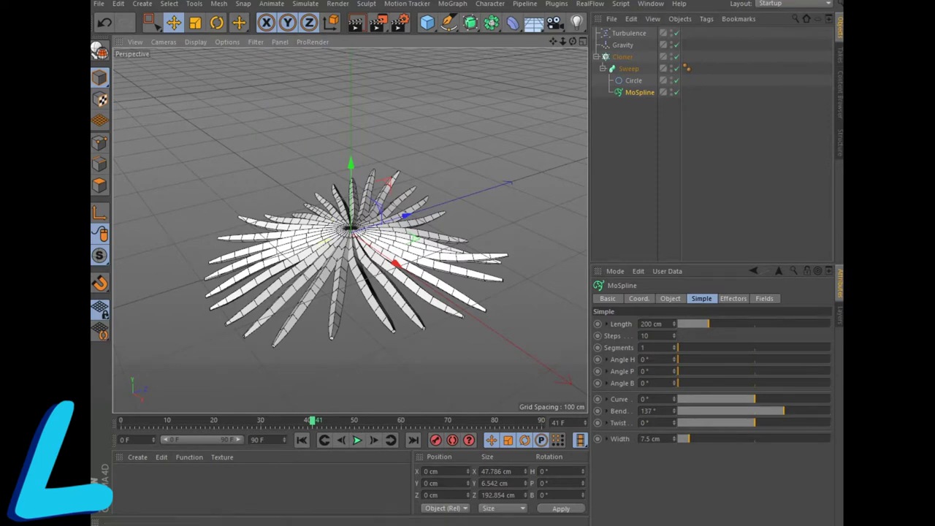
pyautogui.click(427, 22)
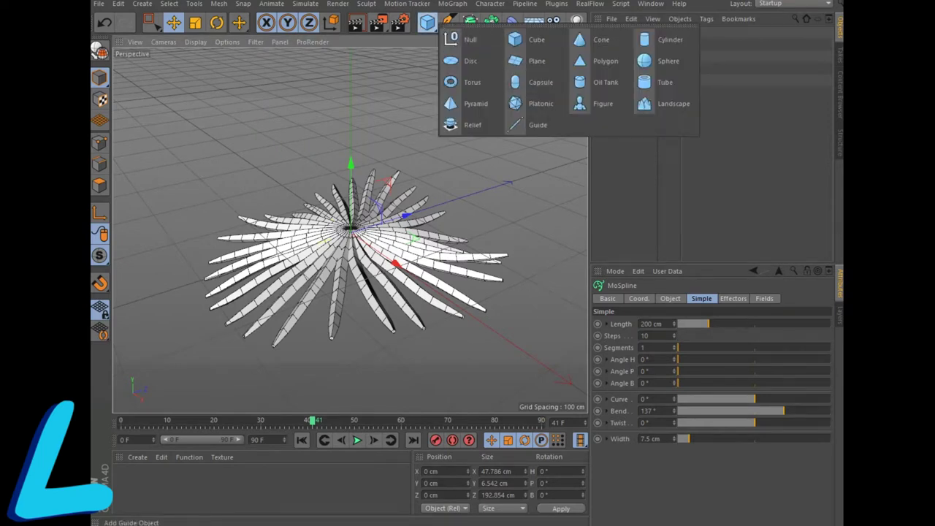
# Add a Landscape and scale it to about 1833 × 5493 cm in X and Z.
pyautogui.click(669, 103)
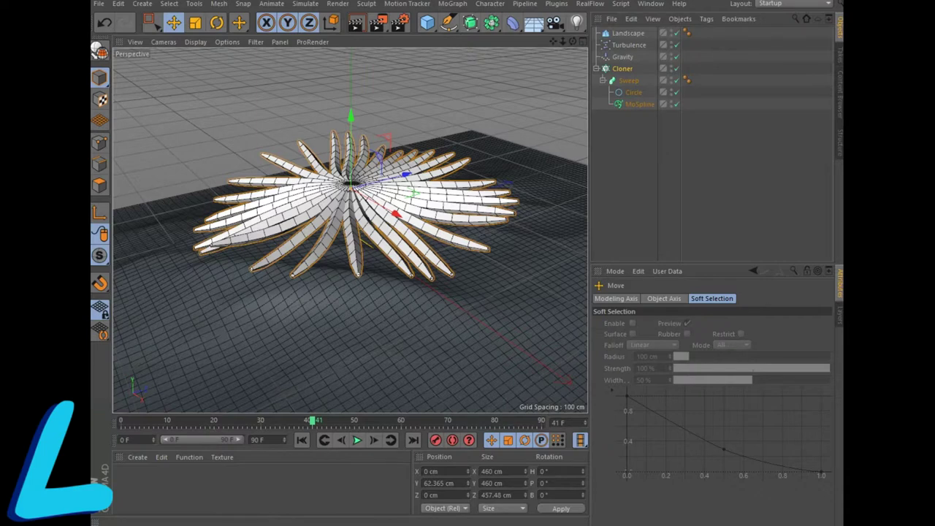
pyautogui.scroll(-5, 351, 234)
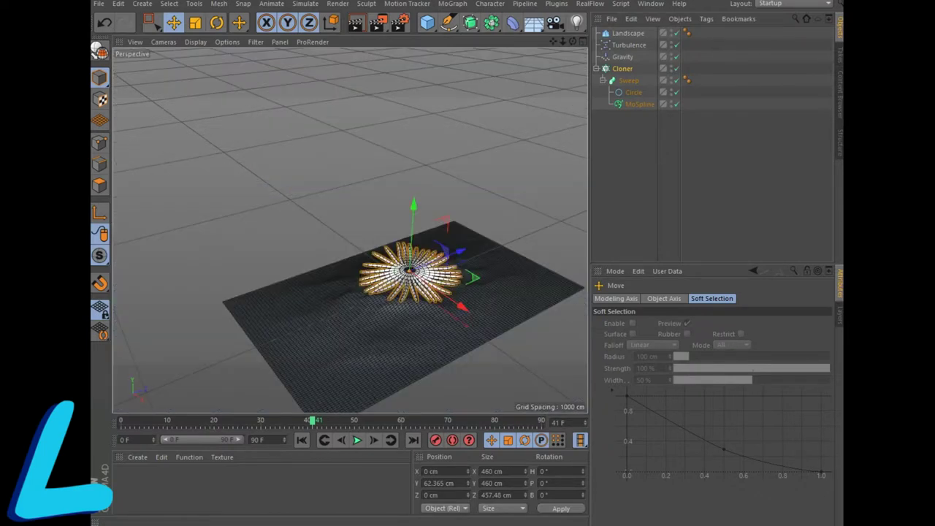
pyautogui.press('t')
pyautogui.moveTo(410, 258); pyautogui.dragTo(404, 260)
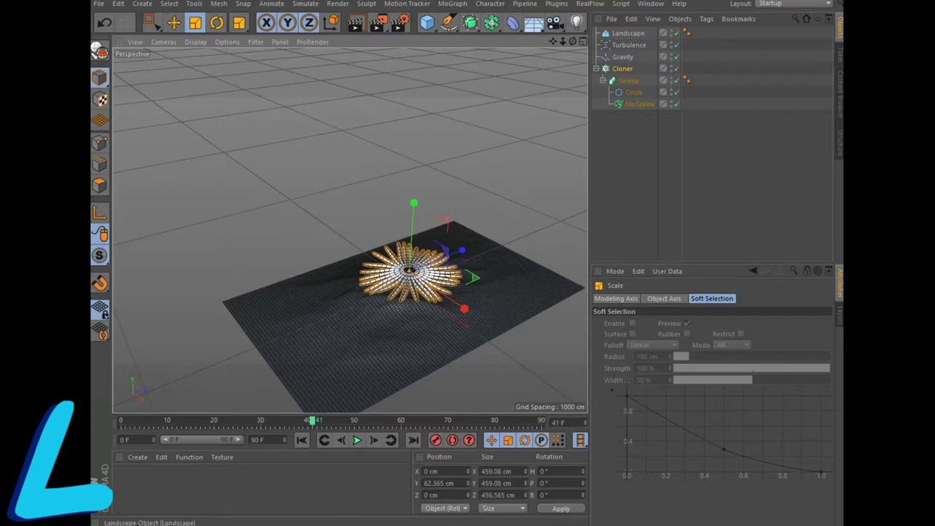
pyautogui.click(627, 33)
pyautogui.moveTo(463, 323); pyautogui.dragTo(511, 365)
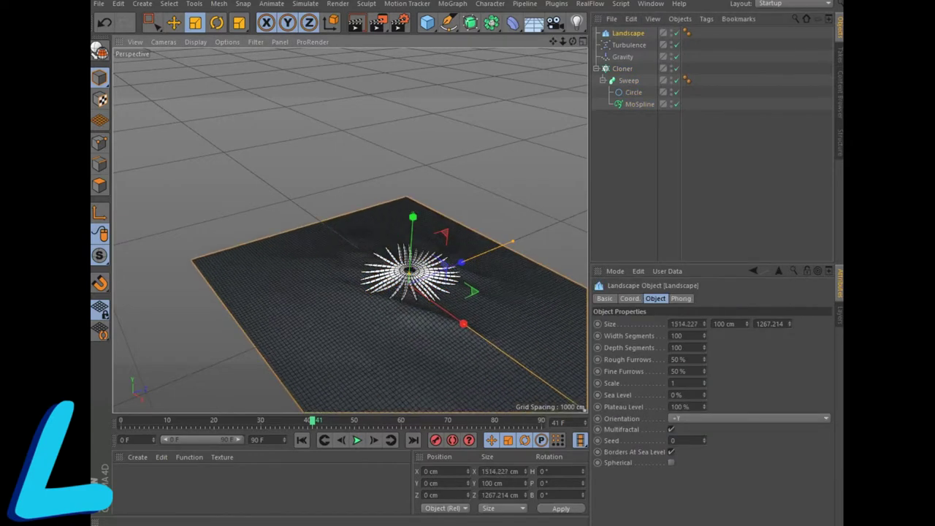
pyautogui.moveTo(513, 241); pyautogui.dragTo(580, 214)
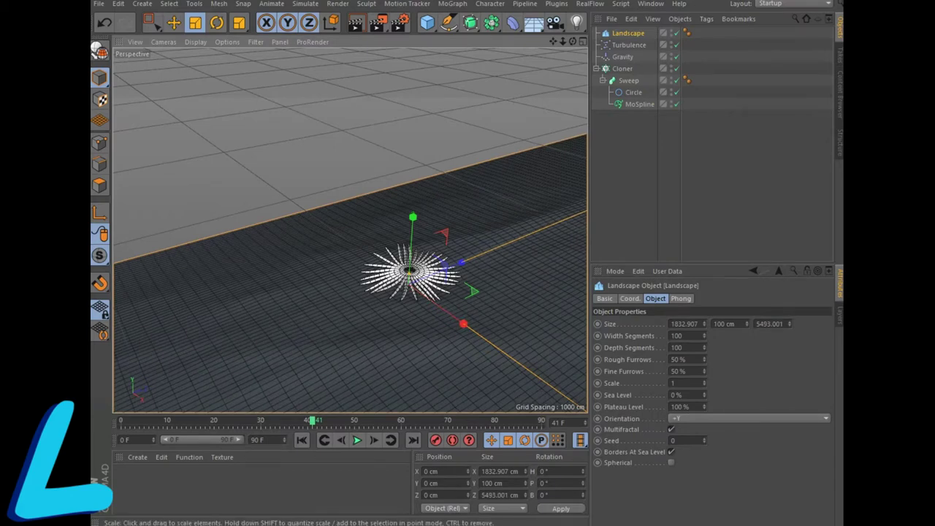
# Orbit and zoom around to inspect the enlarged landscape beneath the flower.
pyautogui.keyDown('alt'); pyautogui.moveTo(409, 270); pyautogui.dragTo(351, 234); pyautogui.keyUp('alt')
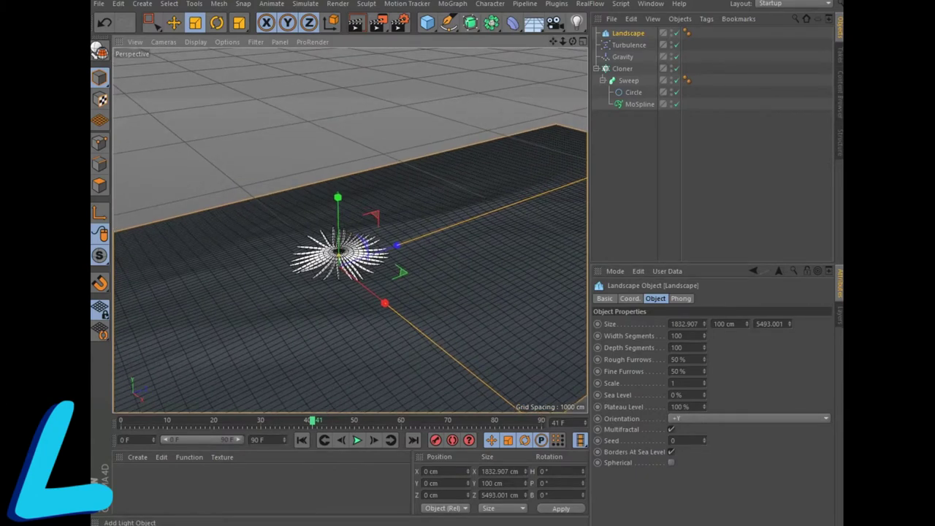
pyautogui.scroll(2, 350, 231)
pyautogui.scroll(3, 349, 231)
pyautogui.scroll(2, 350, 231)
pyautogui.scroll(1, 350, 231)
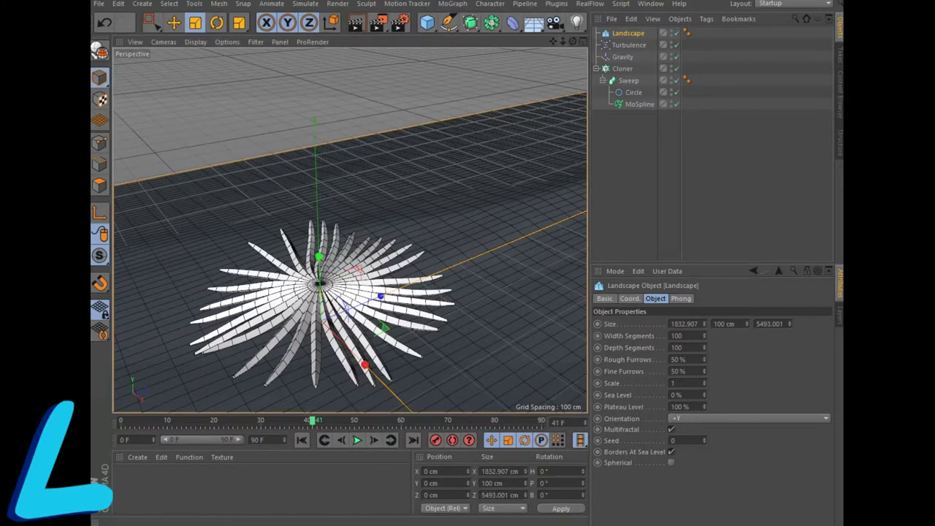
pyautogui.scroll(2, 350, 231)
pyautogui.scroll(1, 350, 231)
pyautogui.scroll(-5, 350, 231)
pyautogui.scroll(-1, 350, 231)
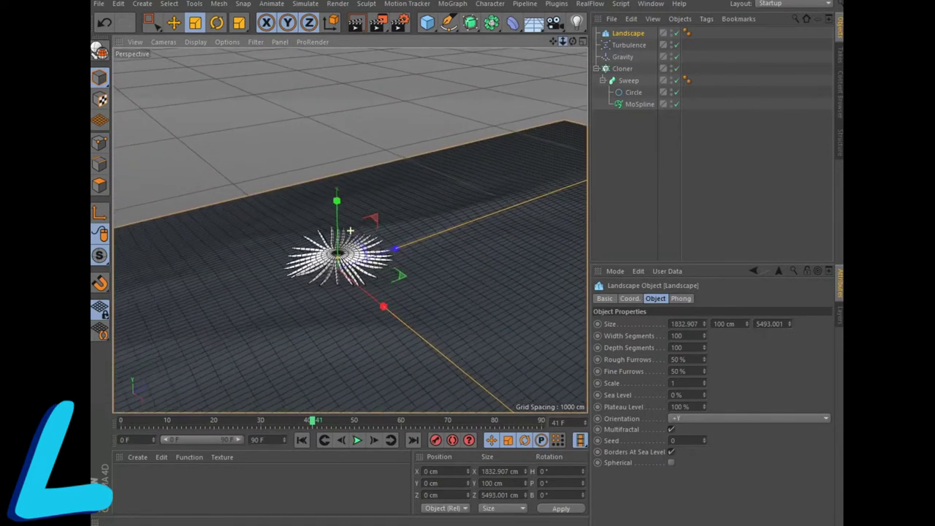
pyautogui.keyDown('alt'); pyautogui.moveTo(350, 231); pyautogui.dragTo(351, 231); pyautogui.keyUp('alt')
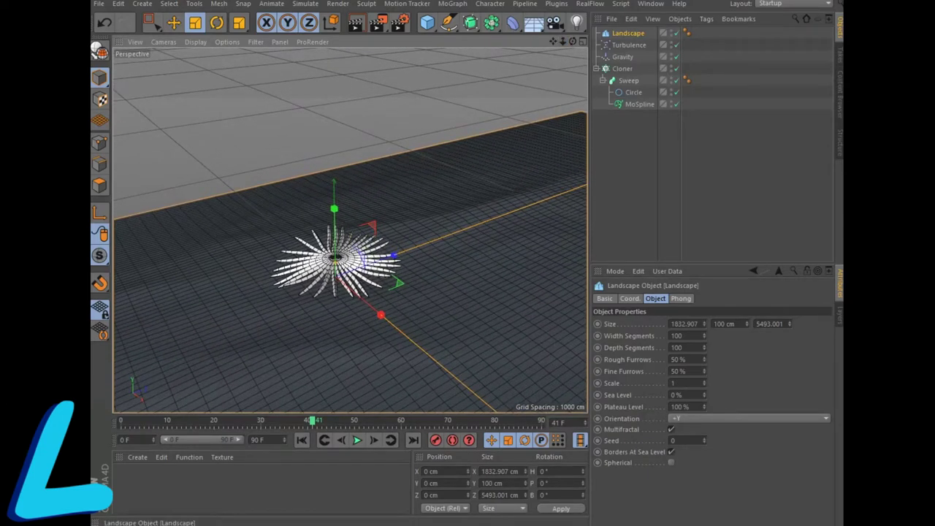
# Give the Landscape a Collider Body tag, then select the Cloner for tagging.
pyautogui.rightClick(641, 34)
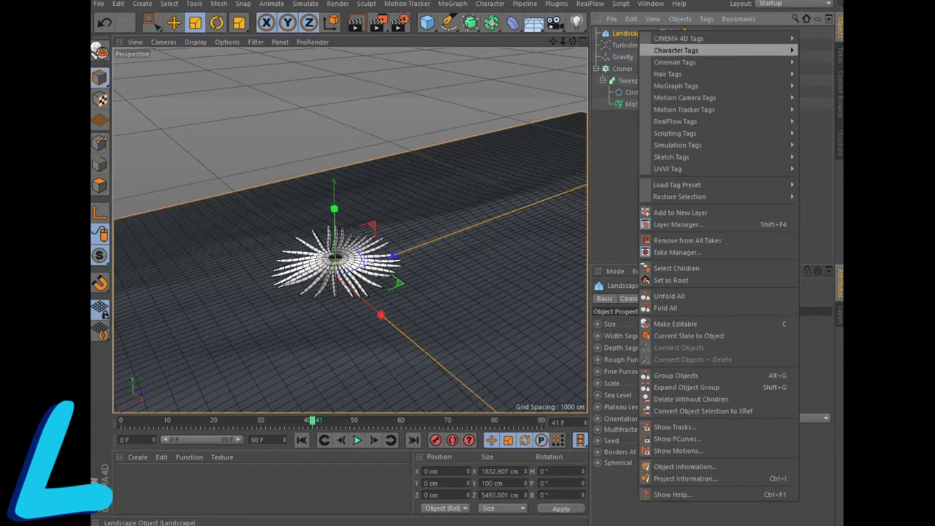
pyautogui.moveTo(677, 145)
pyautogui.click(611, 169)
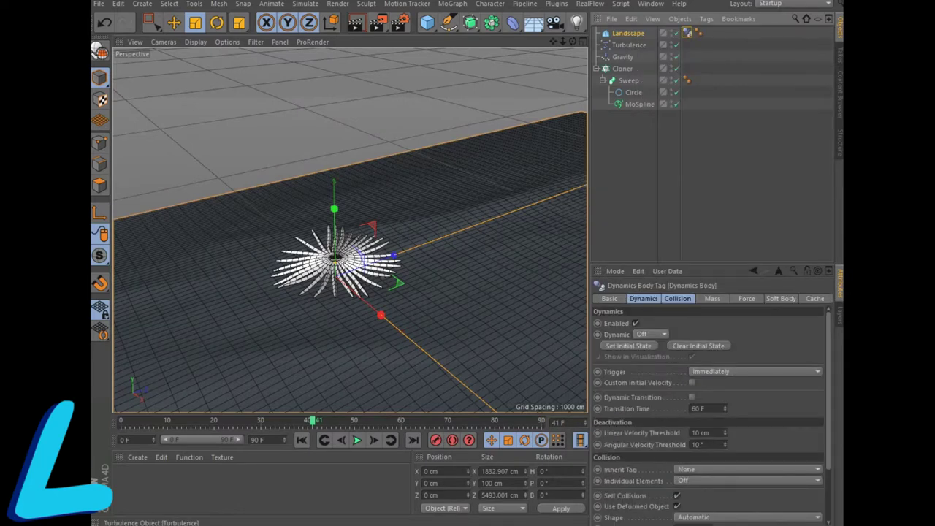
pyautogui.click(623, 68)
pyautogui.rightClick(622, 68)
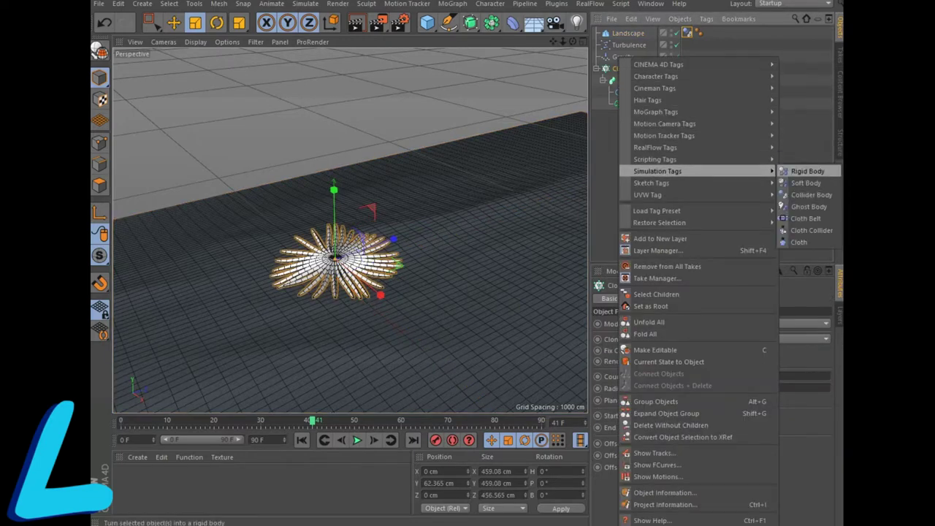
# Make the Cloner a Dynamics Body, switch to plain Gouraud Shading, and set end frame 500.
pyautogui.click(807, 171)
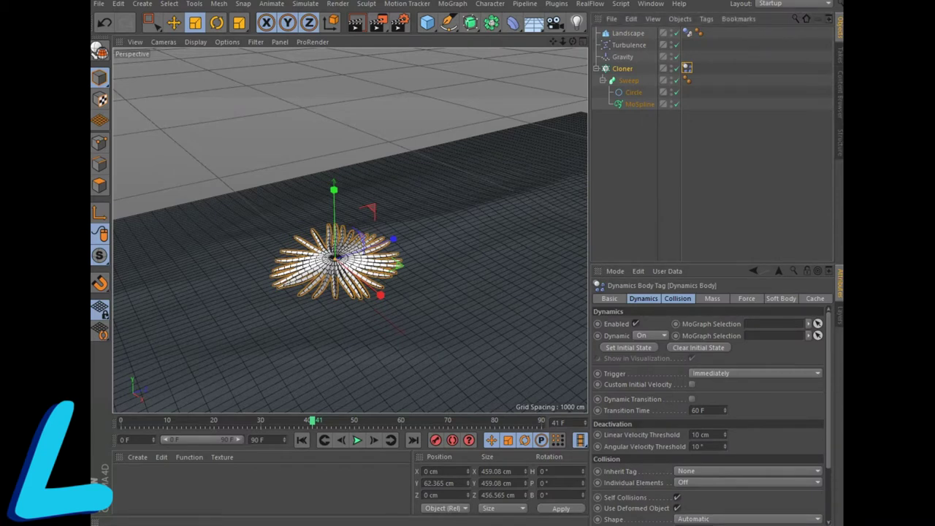
pyautogui.click(174, 23)
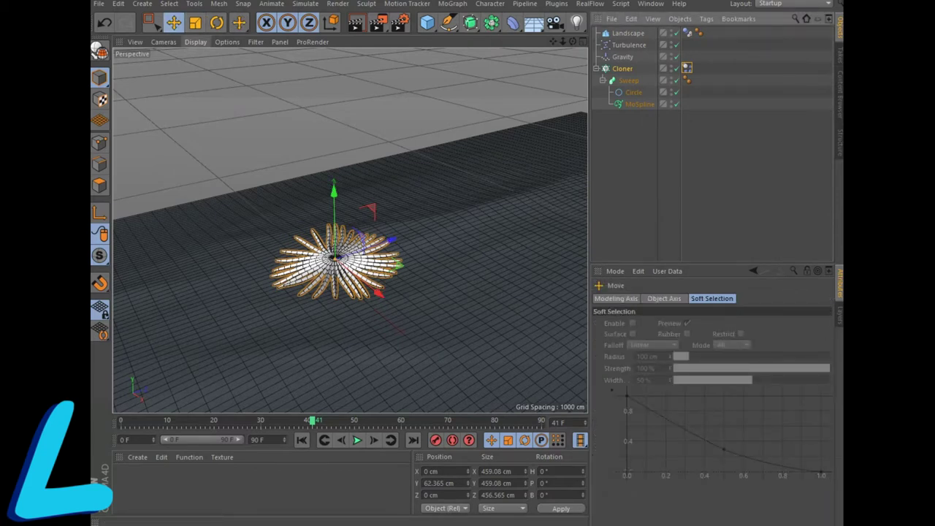
pyautogui.click(195, 42)
pyautogui.click(219, 59)
pyautogui.write('500')
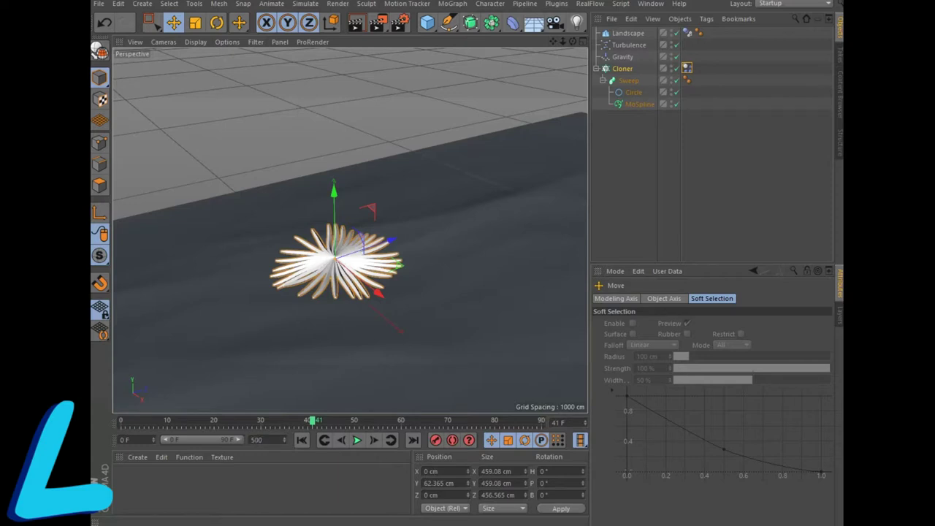
pyautogui.press('Return')
# Show all 500 frames on the timeline and preview the burst from frame 0 to 25.
pyautogui.moveTo(187, 439); pyautogui.dragTo(243, 439)
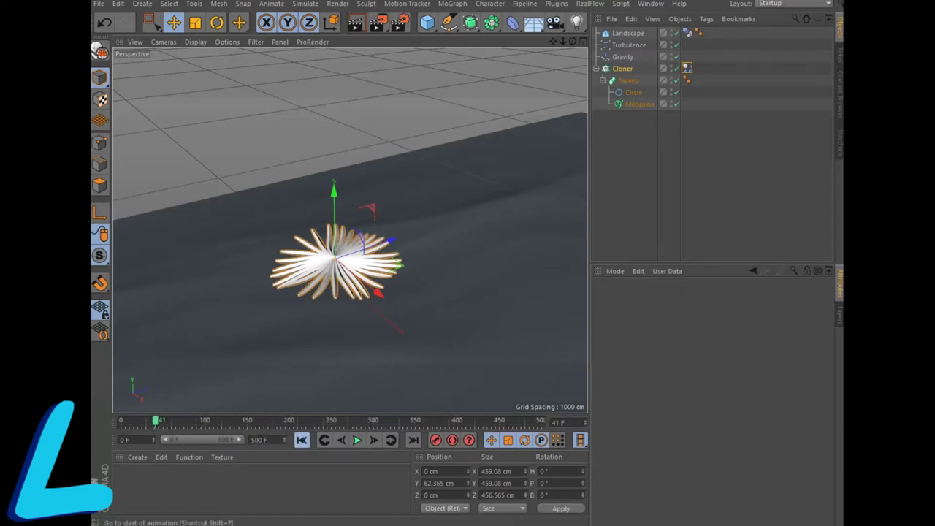
pyautogui.click(302, 440)
pyautogui.click(356, 440)
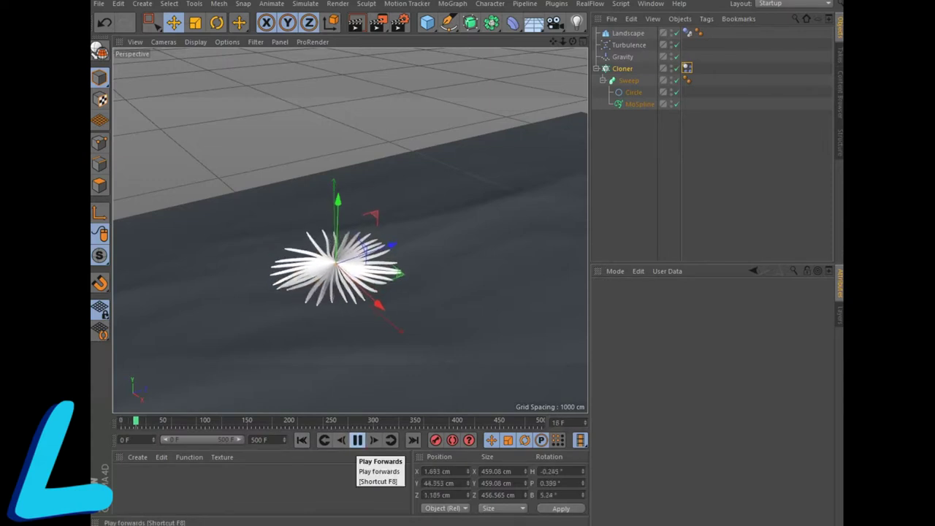
pyautogui.click(356, 440)
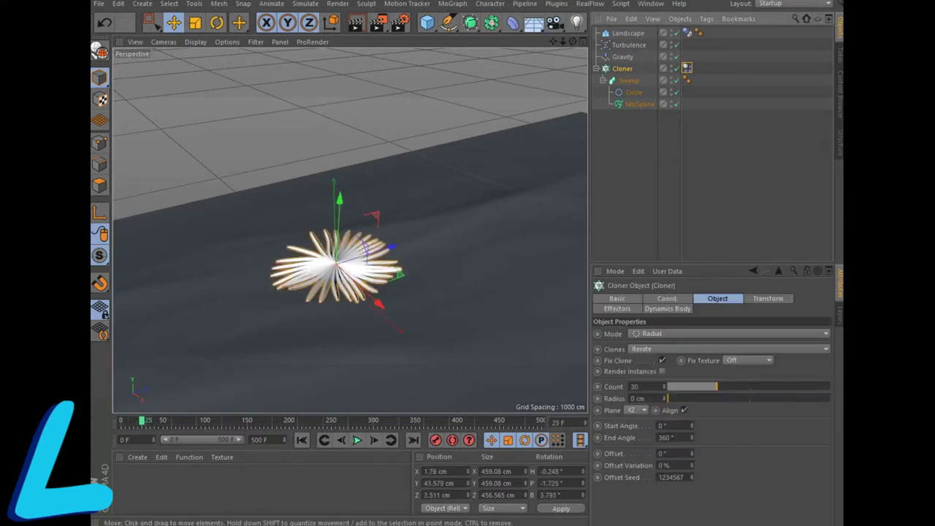
pyautogui.moveTo(339, 199); pyautogui.dragTo(339, 198)
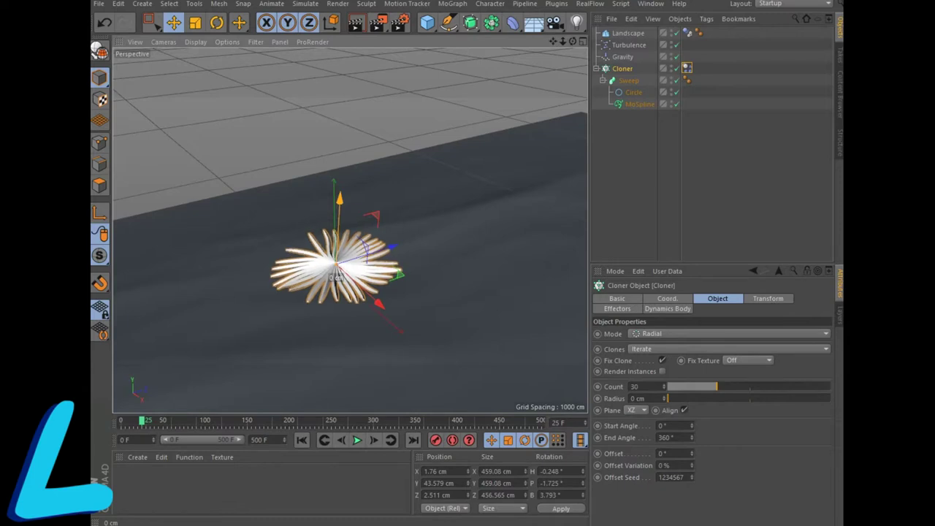
pyautogui.moveTo(339, 199); pyautogui.dragTo(339, 199)
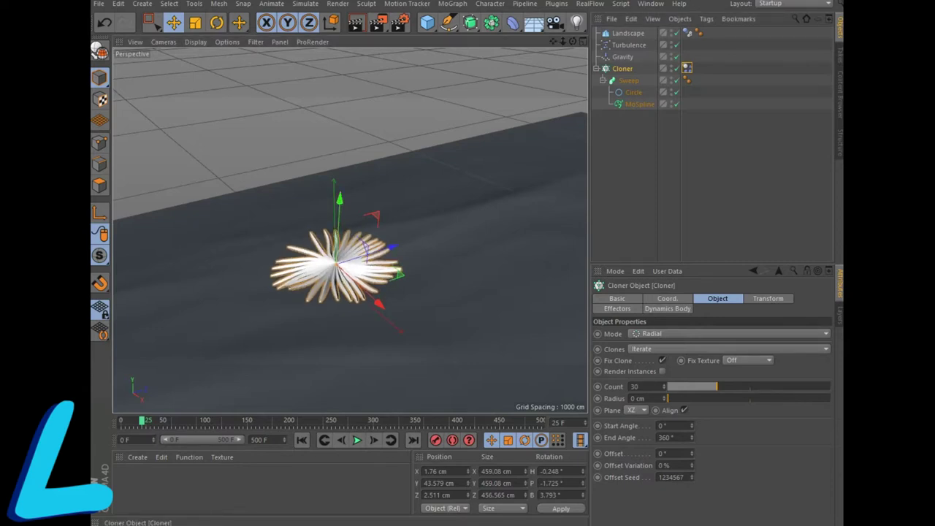
pyautogui.click(470, 22)
# Add a Subdivision Surface, nest the Cloner inside it, and play back to check smoothing.
pyautogui.click(525, 39)
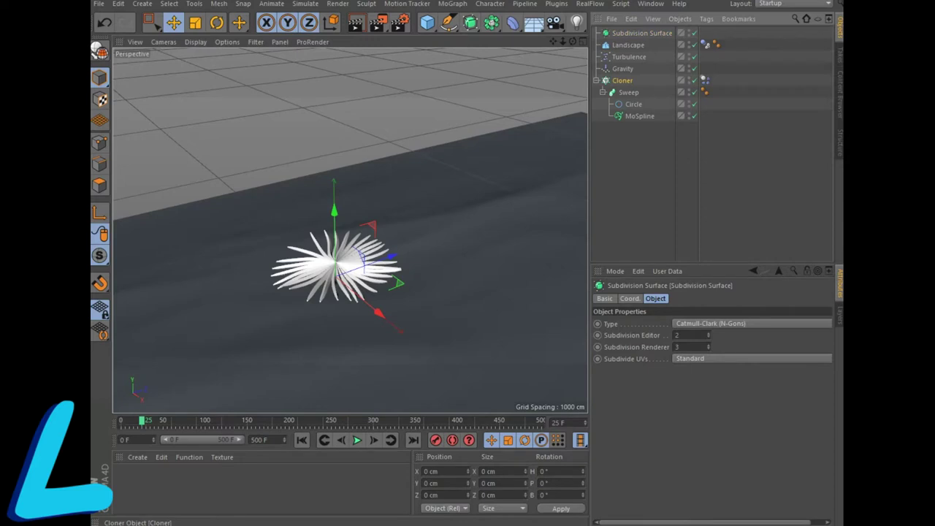
pyautogui.moveTo(622, 80); pyautogui.dragTo(641, 33)
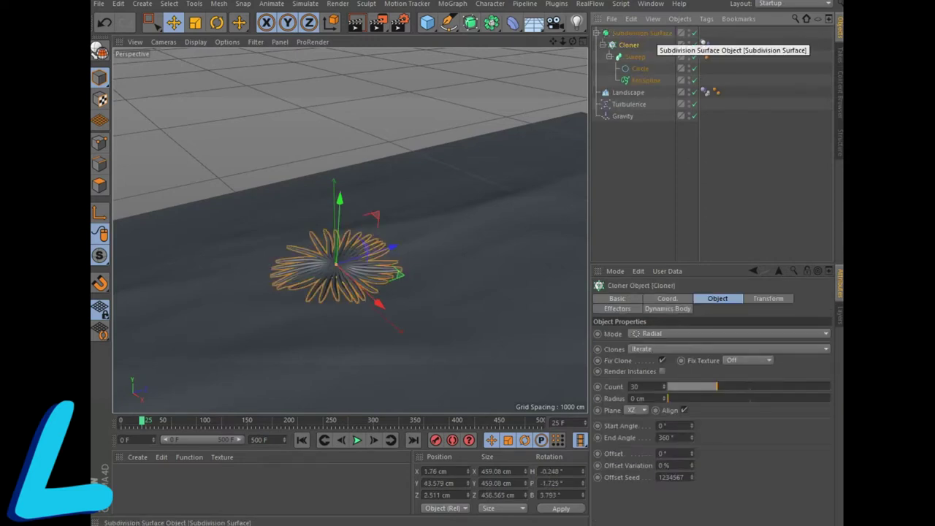
pyautogui.click(356, 440)
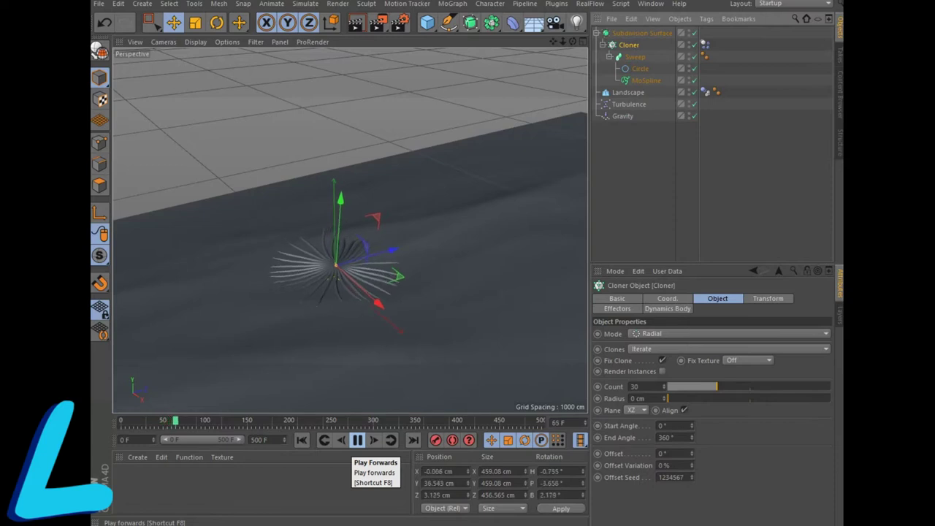
pyautogui.click(357, 440)
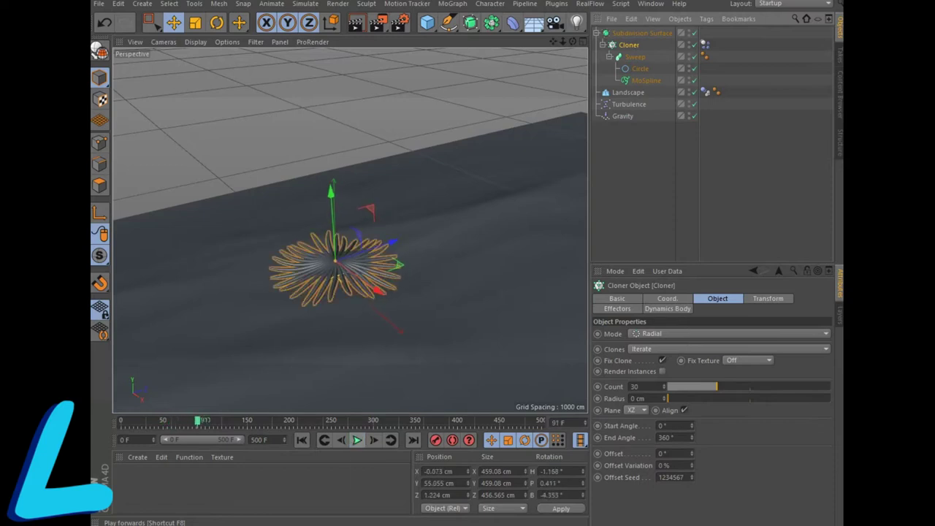
pyautogui.click(646, 81)
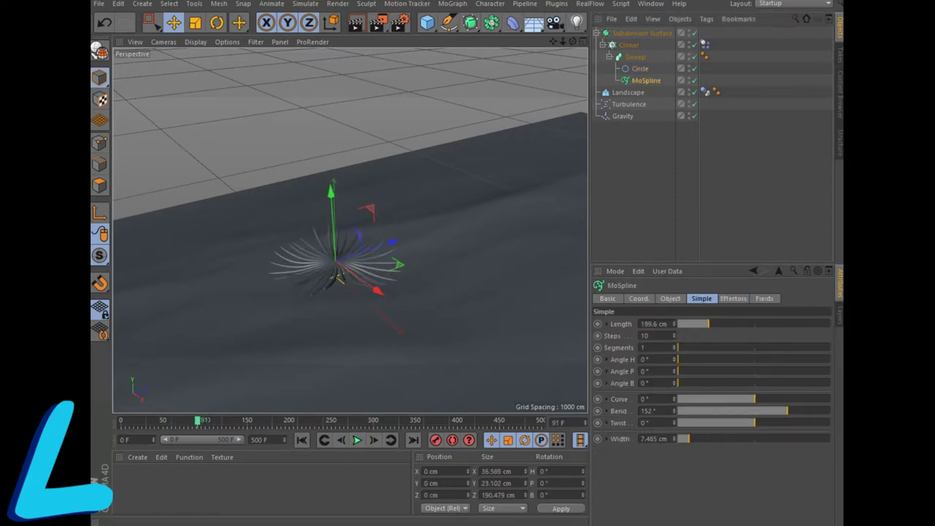
pyautogui.click(137, 456)
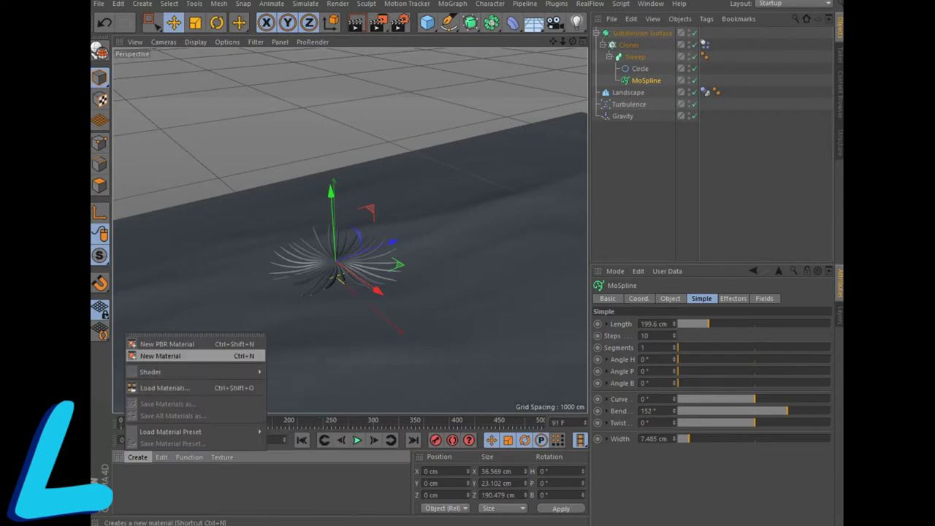
# Create material Mat and make it a pale blue (hue 205°) with Reflectance off.
pyautogui.click(160, 356)
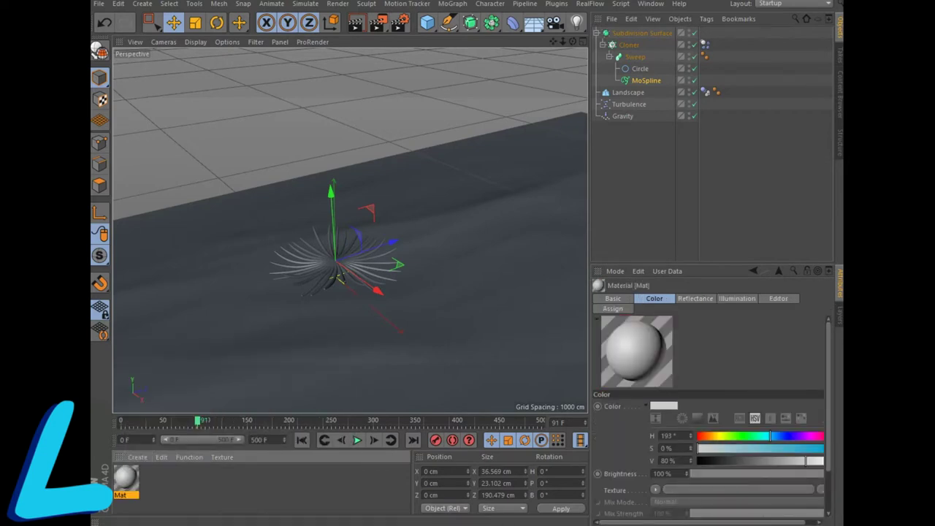
pyautogui.doubleClick(126, 479)
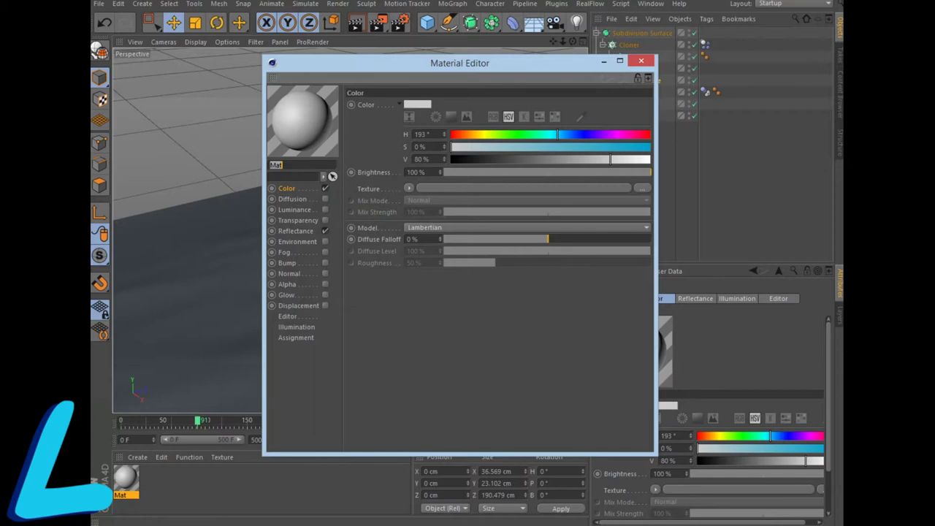
pyautogui.moveTo(557, 134)
pyautogui.mouseDown()
pyautogui.moveTo(604, 134)
pyautogui.moveTo(564, 135)
pyautogui.mouseUp()
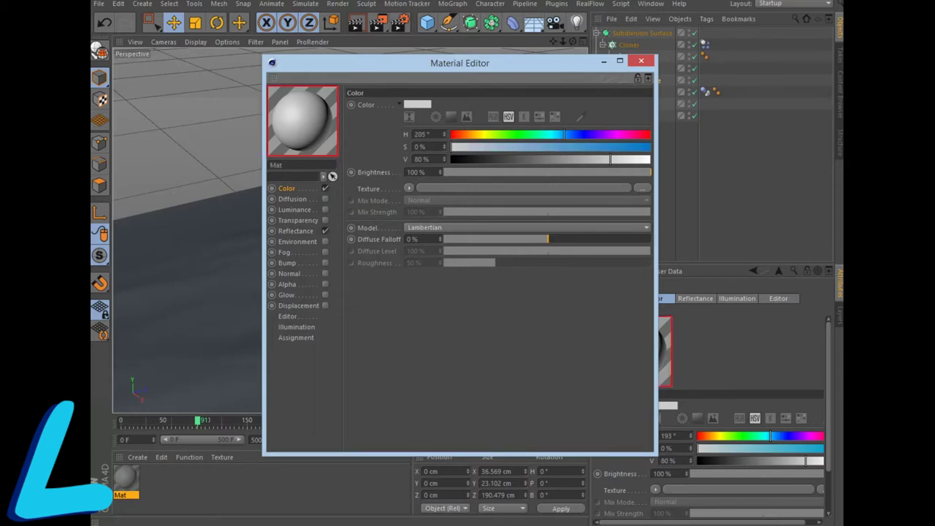
pyautogui.moveTo(450, 147); pyautogui.dragTo(580, 147)
pyautogui.click(325, 231)
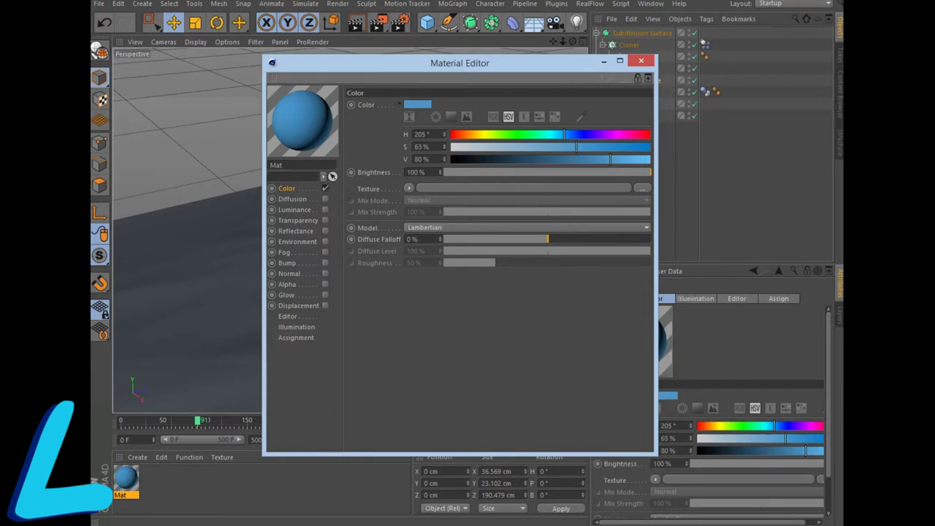
pyautogui.moveTo(577, 146); pyautogui.dragTo(527, 146)
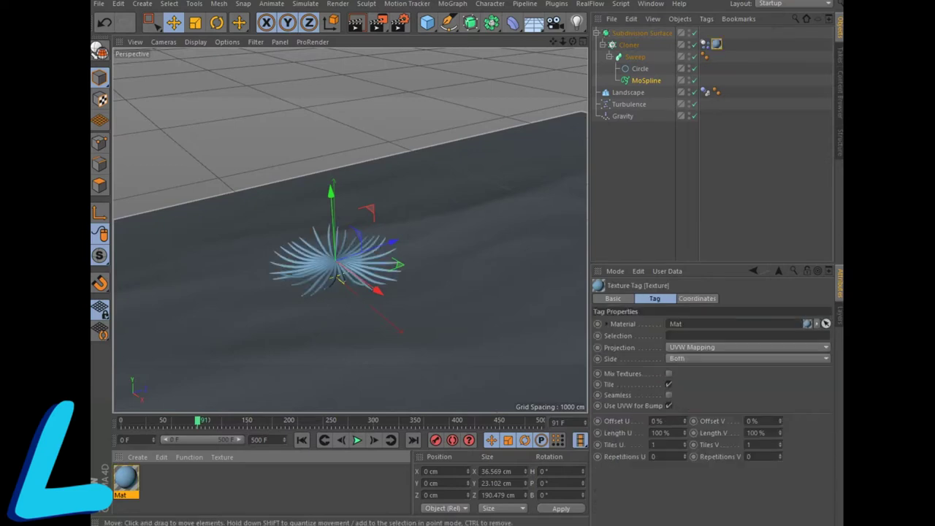
# Play the animation to preview the blue tubes, stopping at frame 209.
pyautogui.click(357, 441)
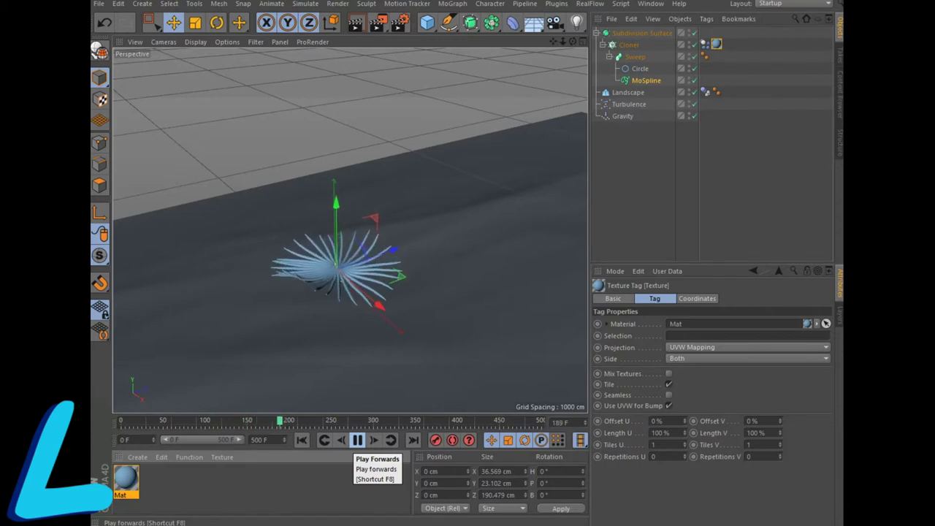
pyautogui.click(357, 440)
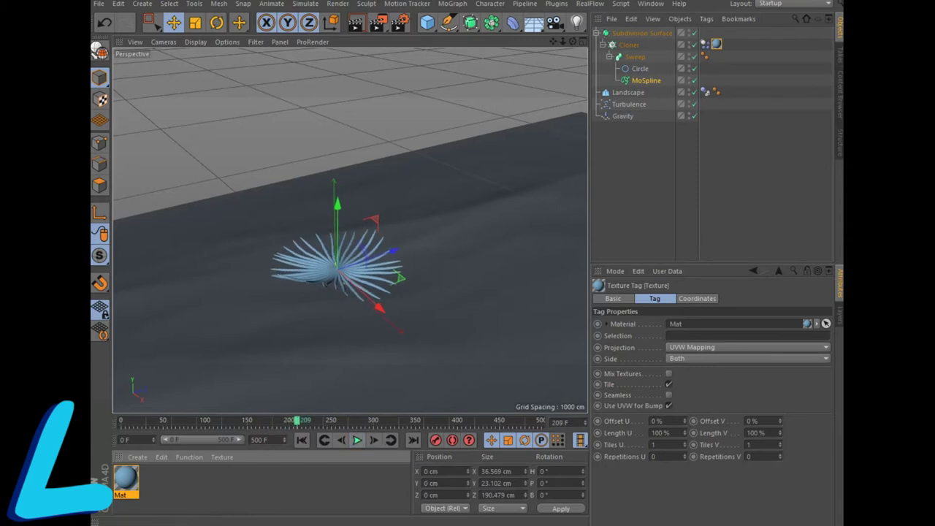
pyautogui.click(138, 457)
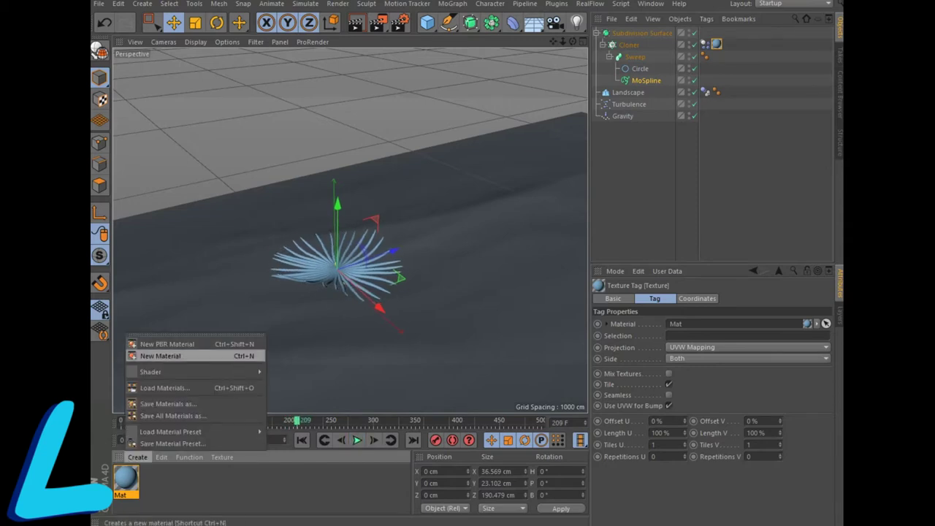
# Create material Mat.1, colour it saturated blue, and add a Gradient shader to its Color.
pyautogui.click(161, 356)
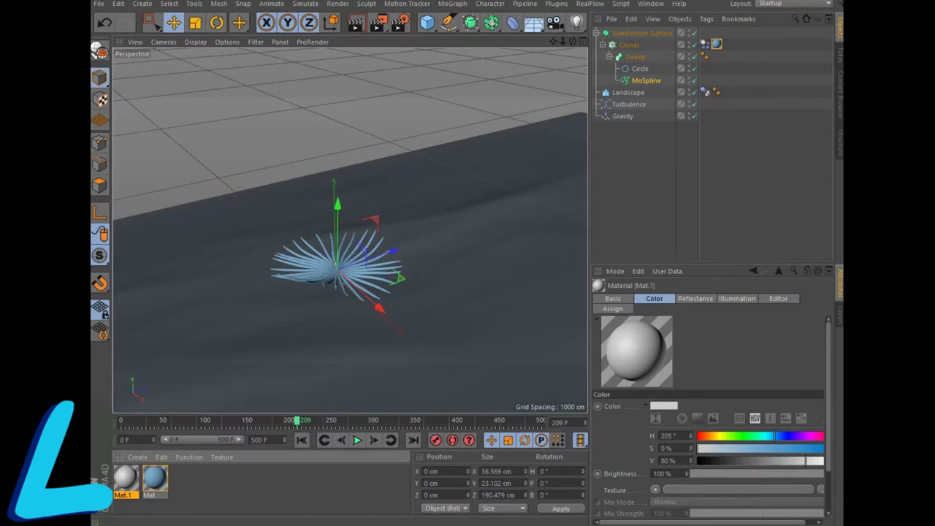
pyautogui.doubleClick(125, 478)
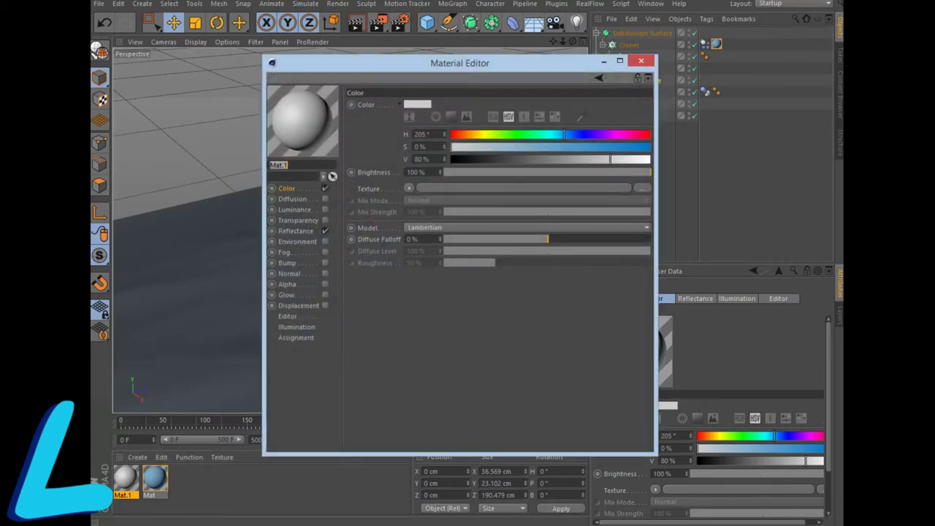
pyautogui.moveTo(452, 146)
pyautogui.mouseDown()
pyautogui.moveTo(643, 147)
pyautogui.moveTo(639, 158)
pyautogui.mouseUp()
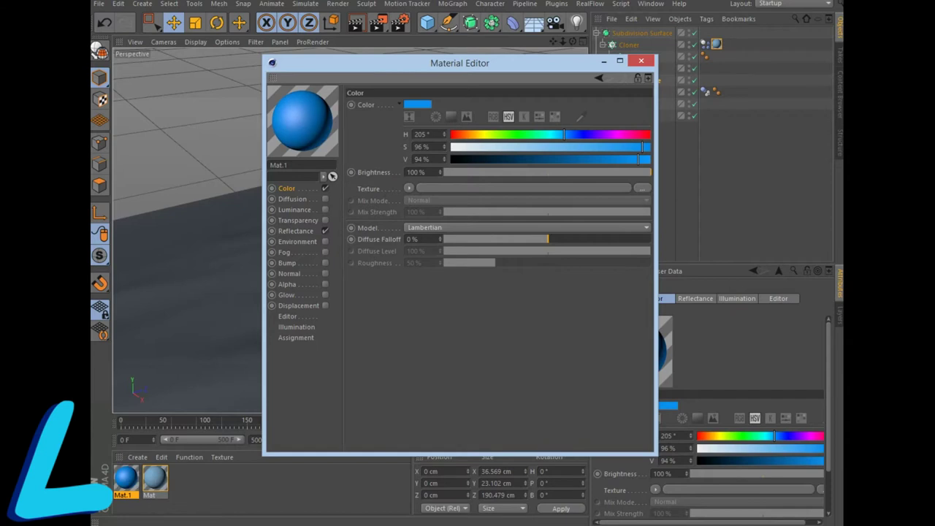
pyautogui.click(409, 189)
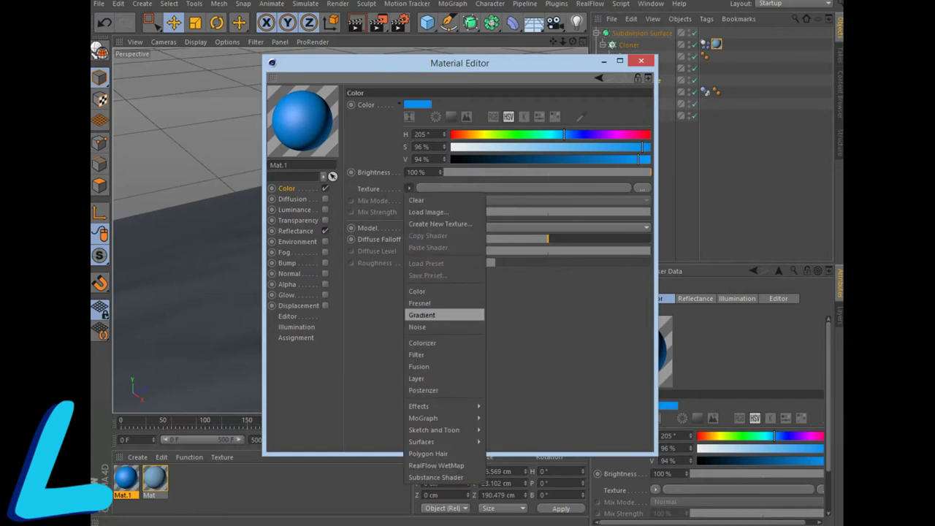
pyautogui.click(422, 315)
pyautogui.click(523, 188)
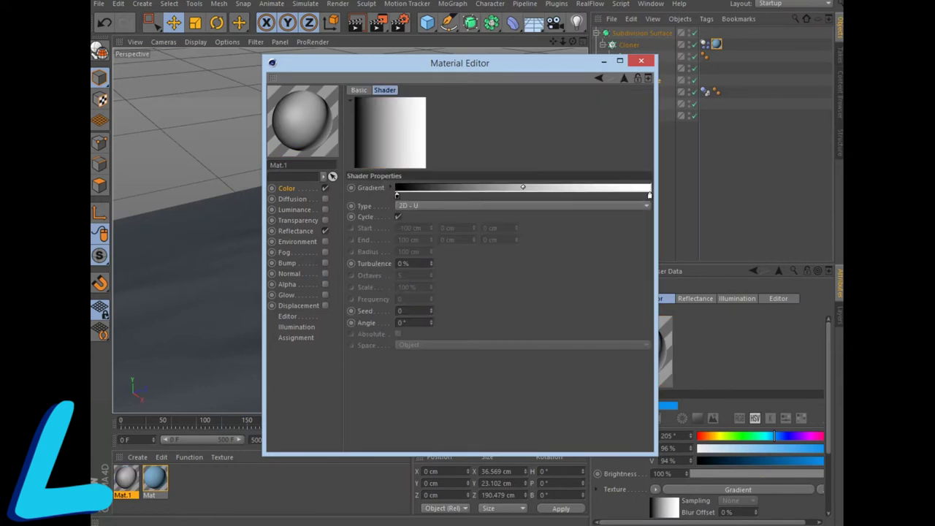
# Set the gradient to 2D - V with a blue dark end and apply Mat.1 to the Landscape.
pyautogui.doubleClick(397, 196)
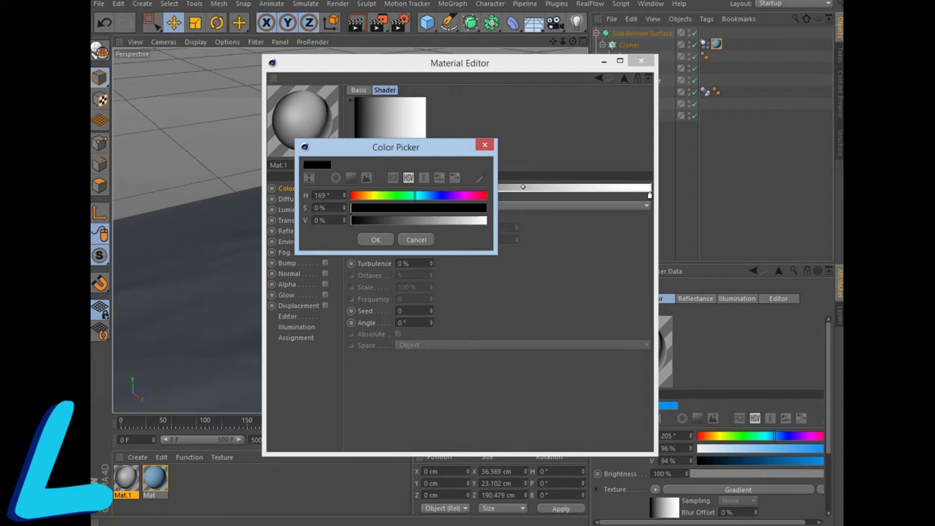
pyautogui.press('Return')
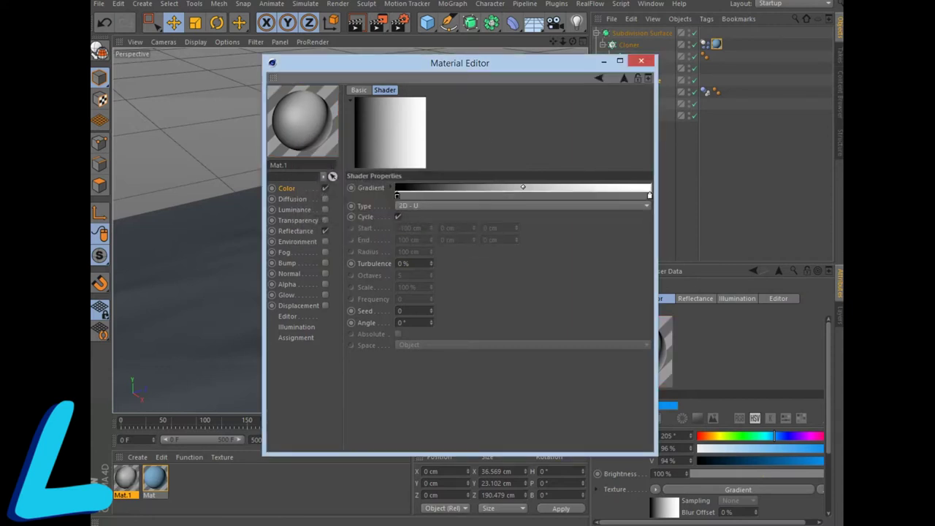
pyautogui.click(522, 205)
pyautogui.click(417, 225)
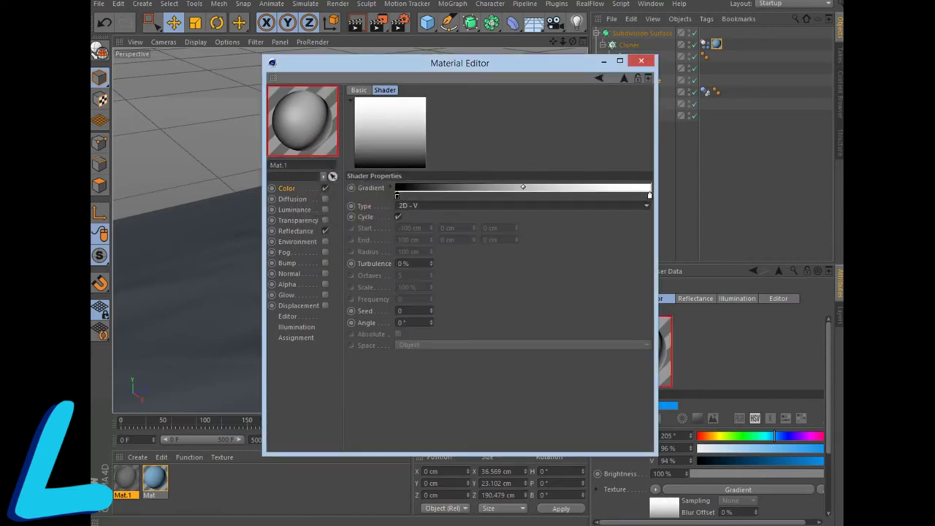
pyautogui.doubleClick(396, 196)
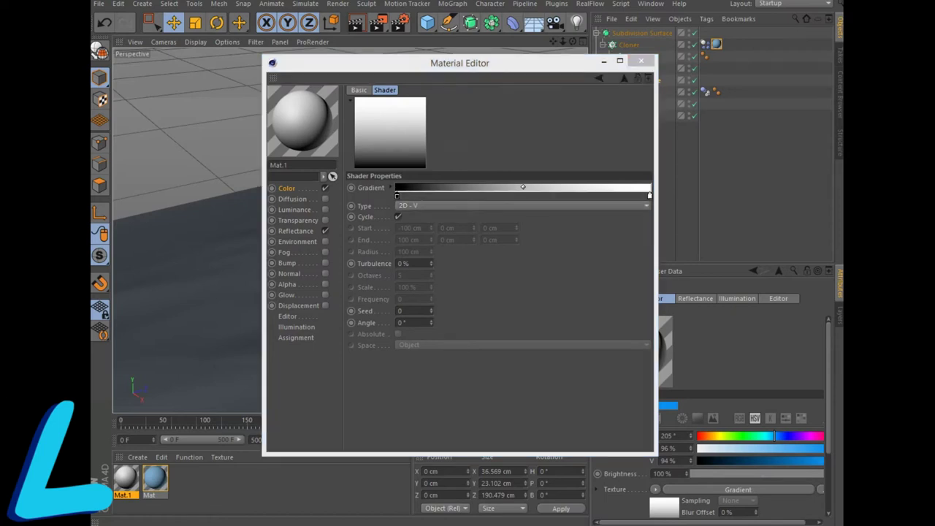
pyautogui.click(420, 221)
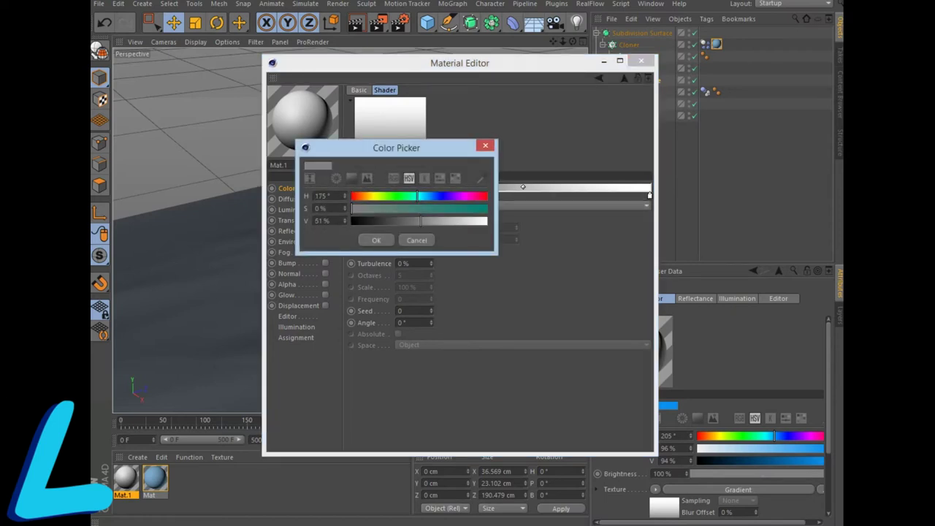
pyautogui.moveTo(420, 221); pyautogui.dragTo(439, 221)
pyautogui.moveTo(418, 196); pyautogui.dragTo(428, 196)
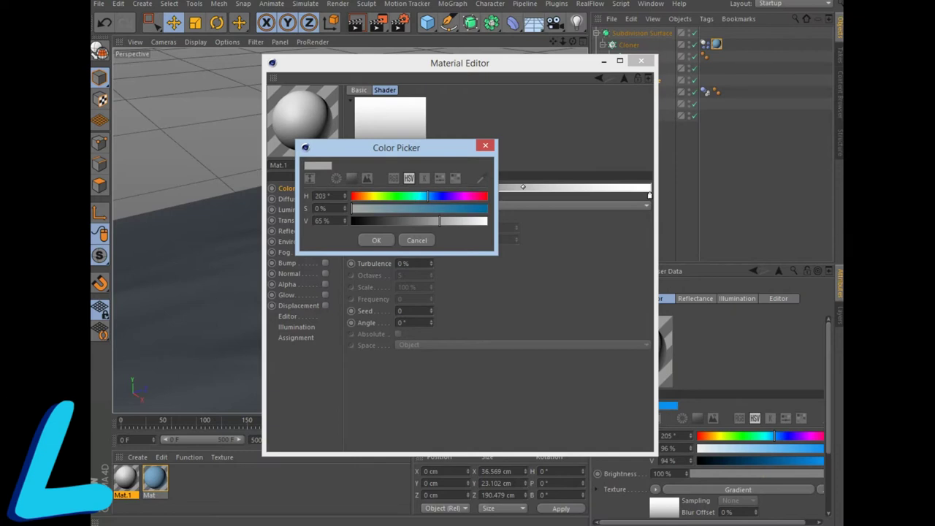
pyautogui.moveTo(353, 208); pyautogui.dragTo(421, 208)
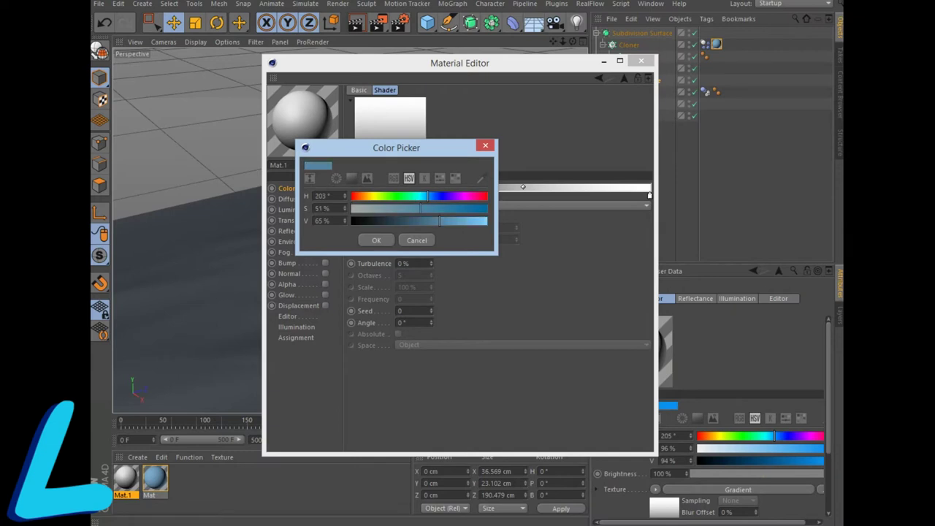
pyautogui.press('Return')
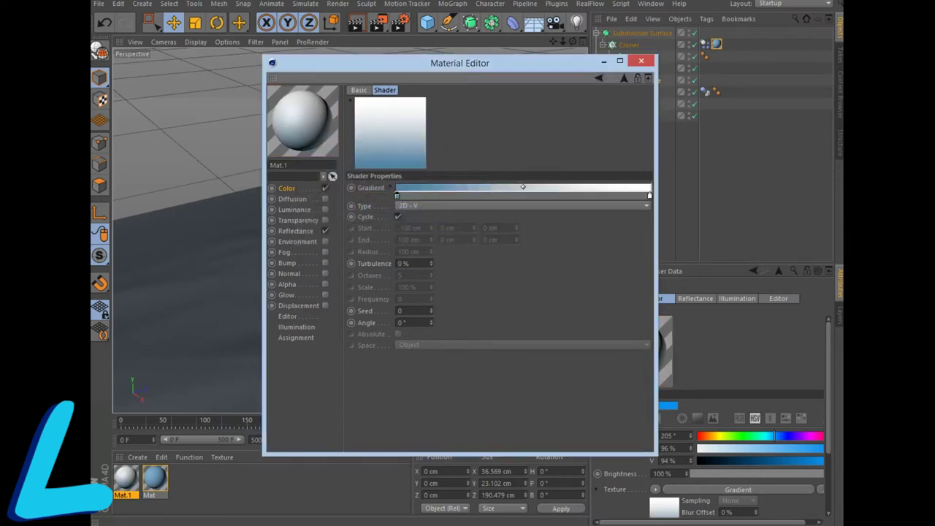
pyautogui.click(641, 60)
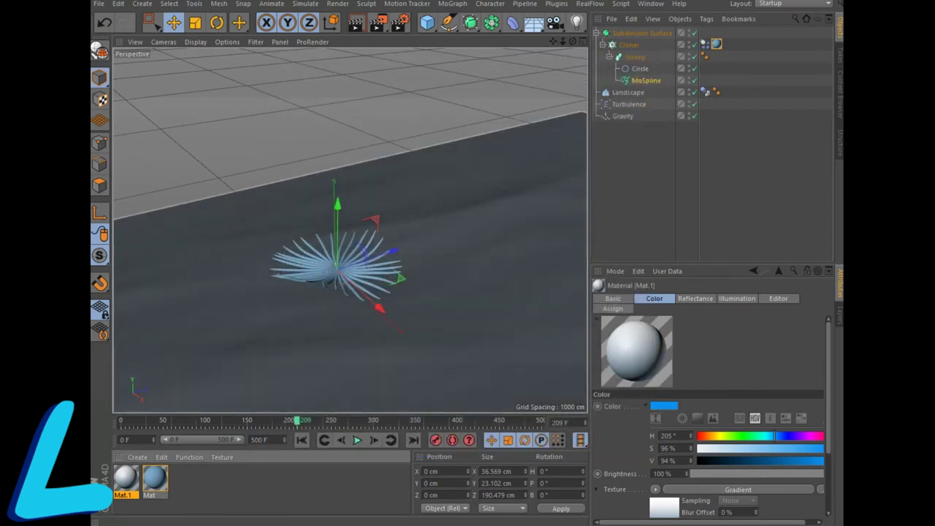
pyautogui.moveTo(125, 479); pyautogui.dragTo(628, 92)
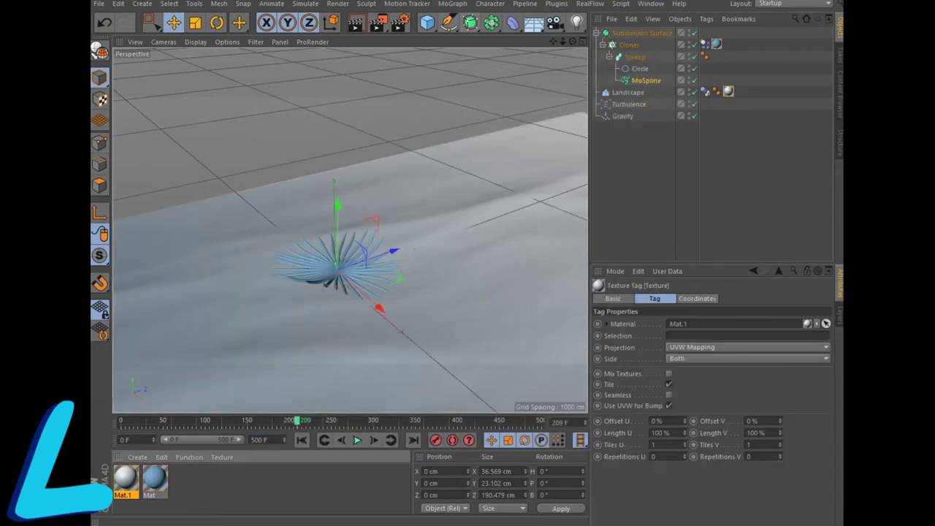
# Render a quick preview of the textured view and play the animation briefly.
pyautogui.click(355, 22)
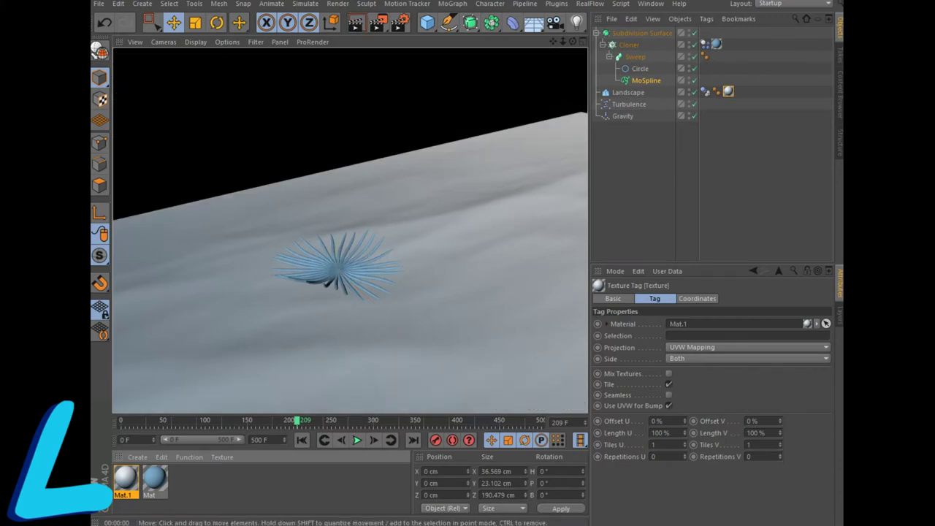
pyautogui.click(357, 439)
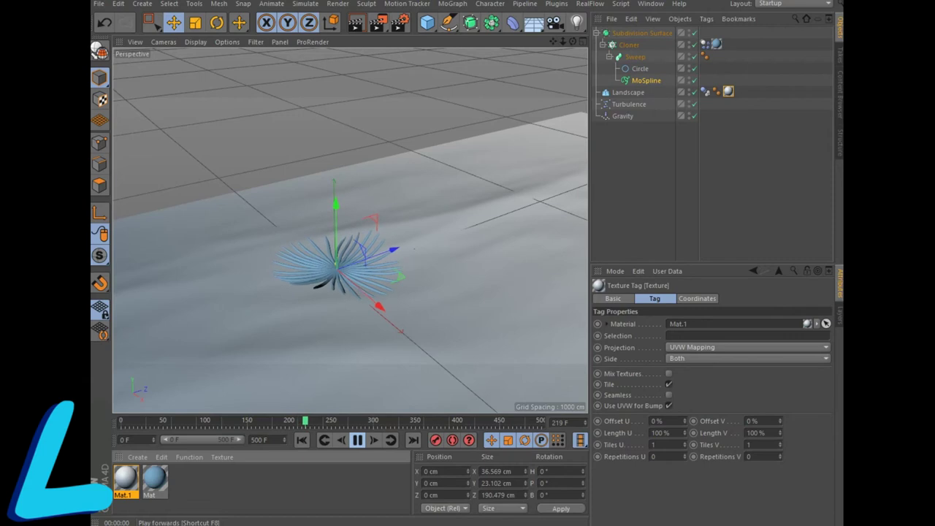
pyautogui.click(357, 440)
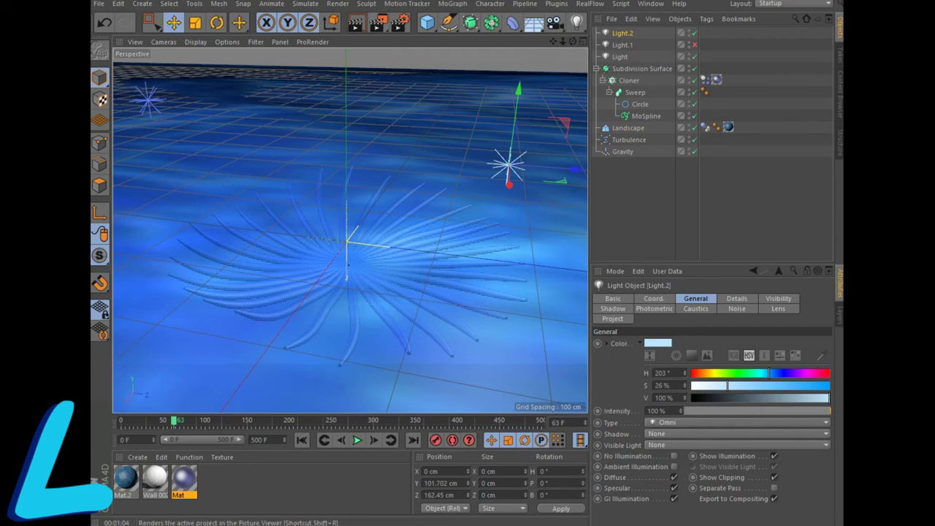
# Set the render Save format to MP4.
pyautogui.click(400, 22)
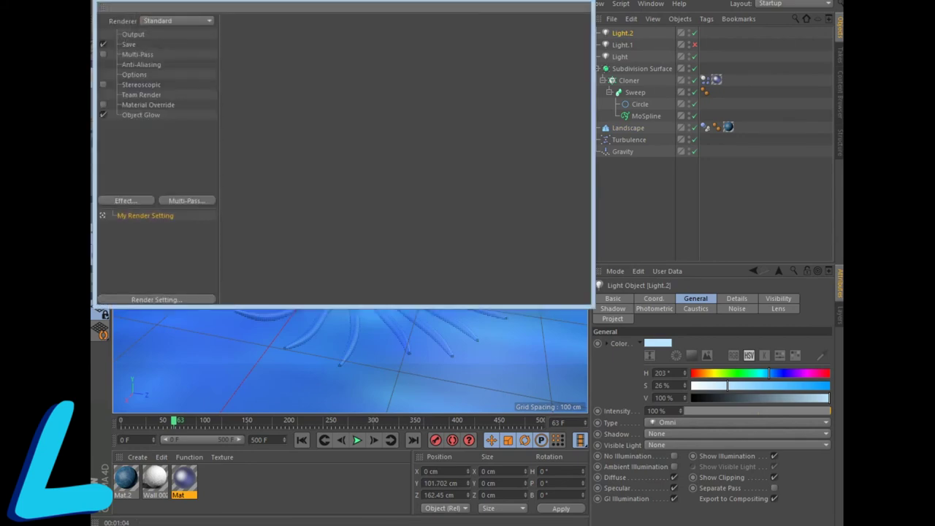
pyautogui.click(128, 44)
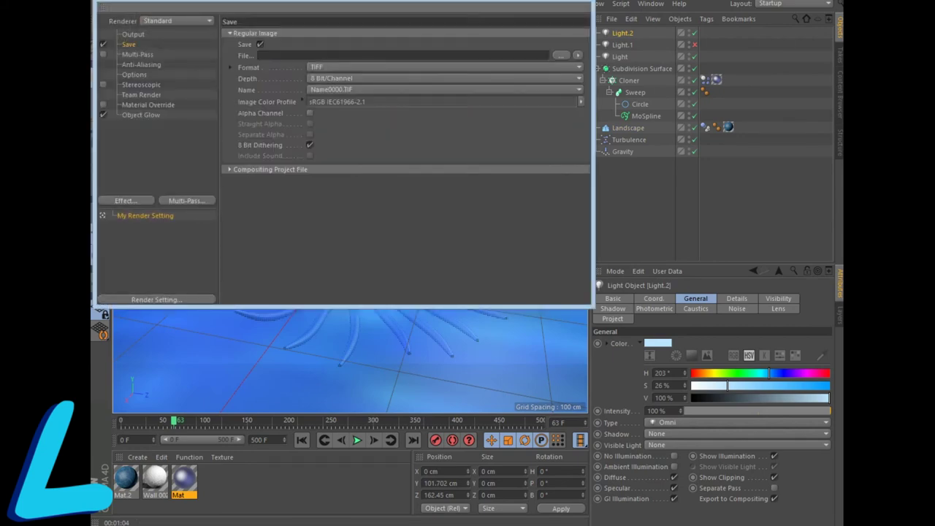
pyautogui.click(365, 66)
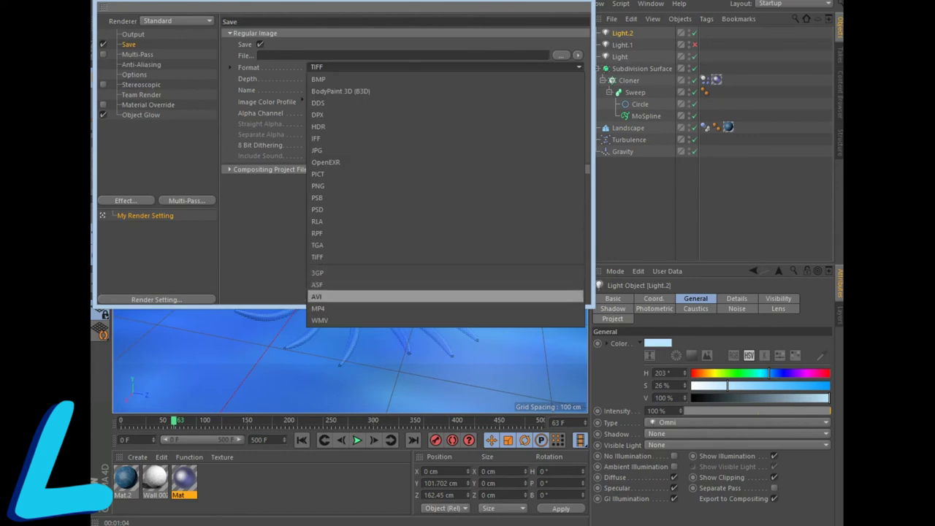
pyautogui.click(318, 308)
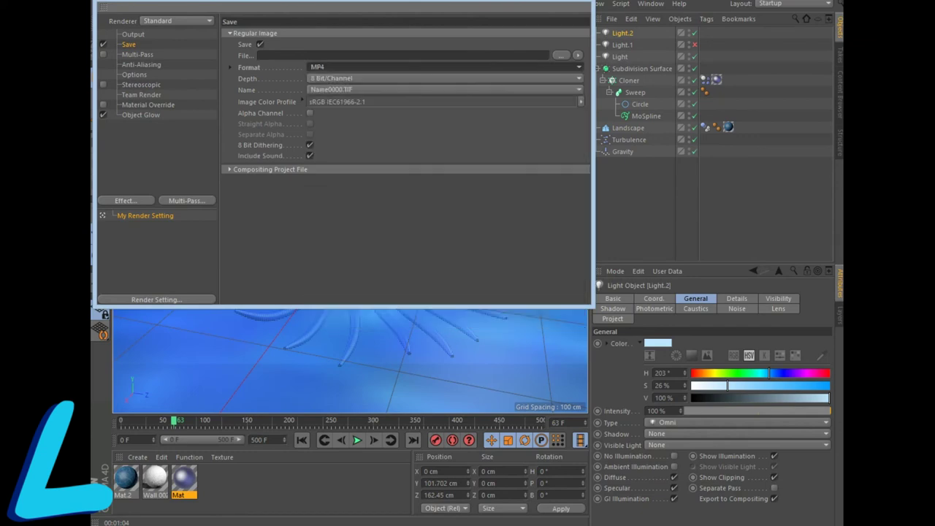
# Choose the HDTV 1080 29.97 output preset with All Frames range, then close Render Settings.
pyautogui.click(133, 34)
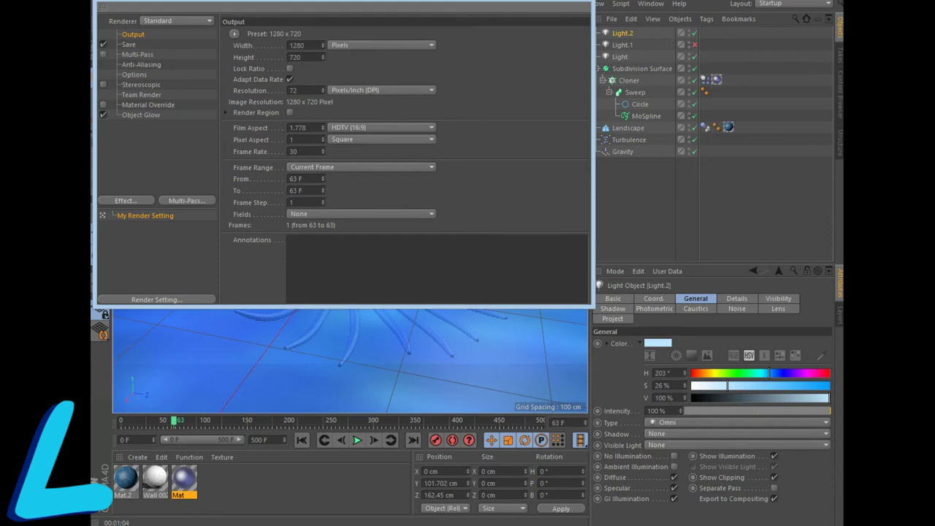
pyautogui.click(234, 34)
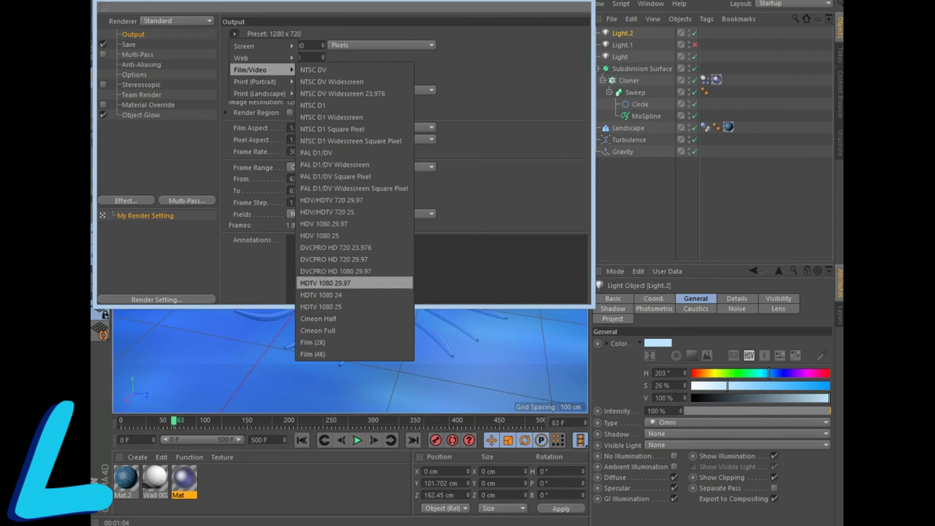
pyautogui.click(325, 283)
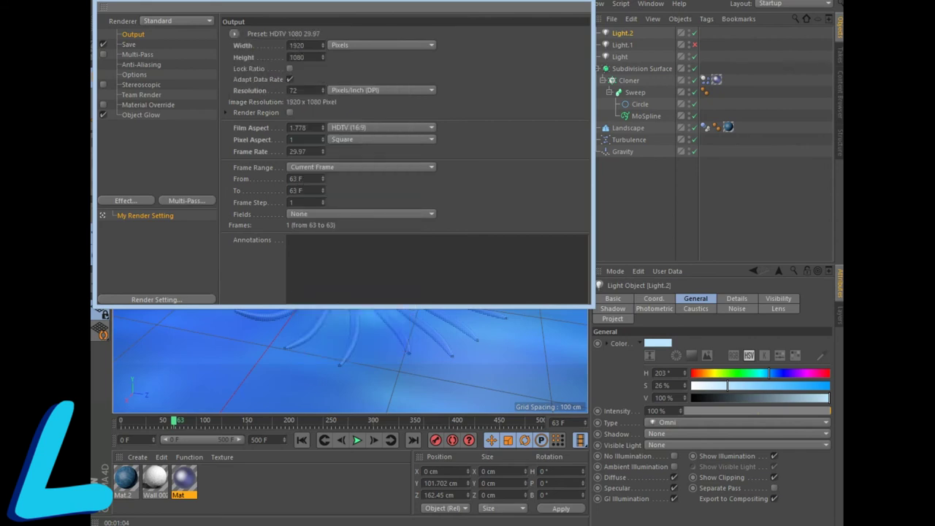
pyautogui.click(362, 166)
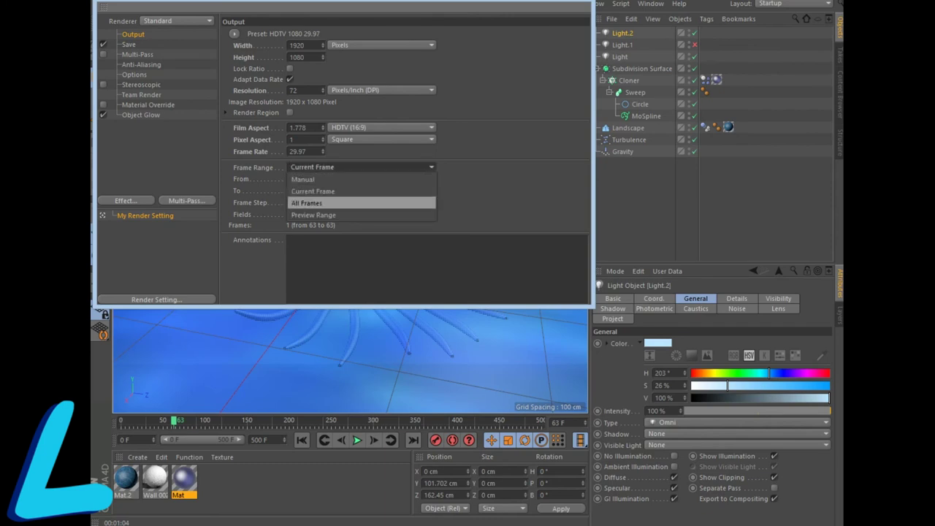
pyautogui.click(307, 202)
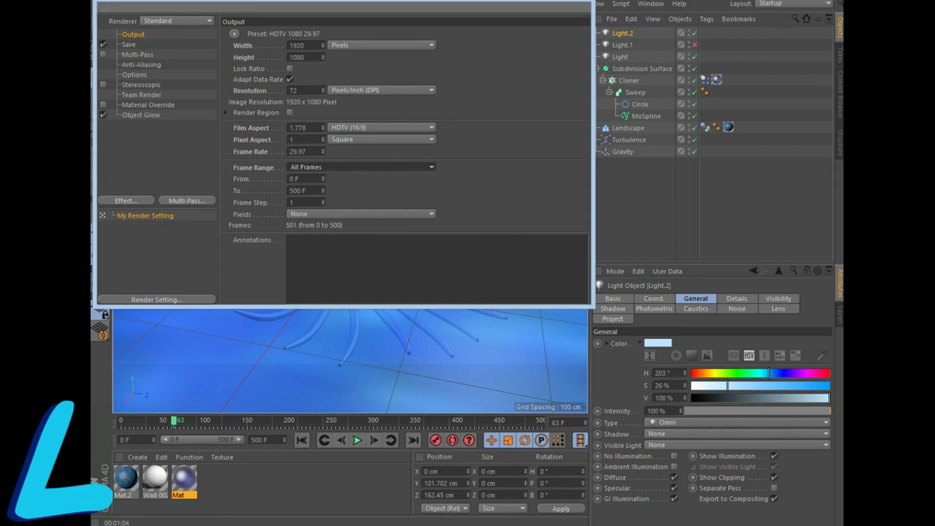
pyautogui.click(103, 7)
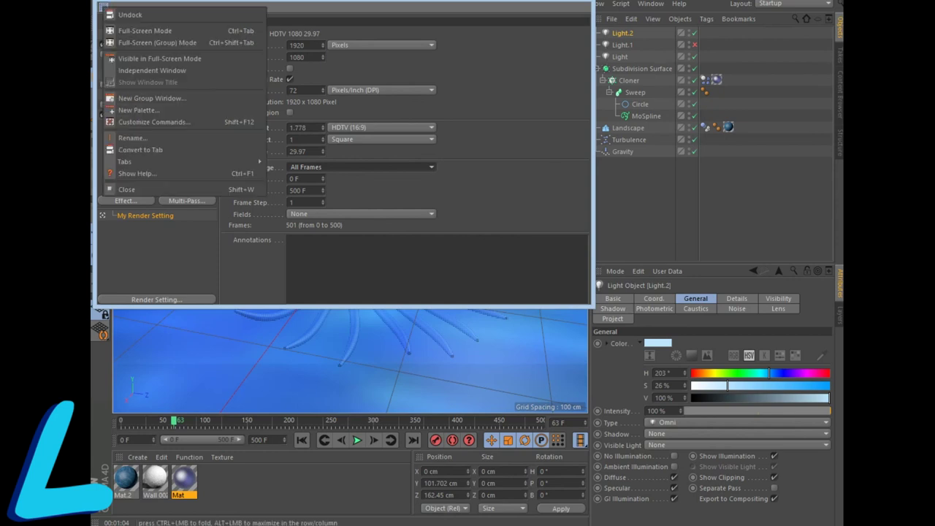
pyautogui.click(127, 189)
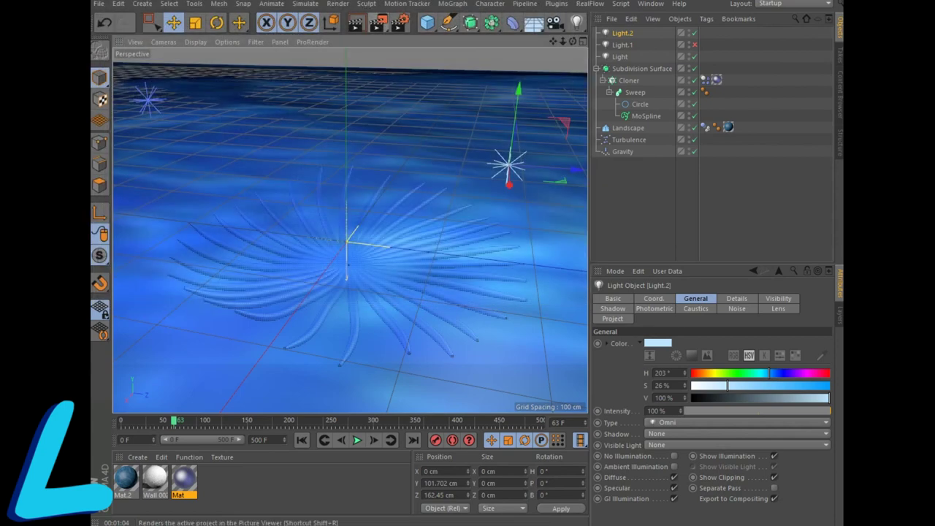
pyautogui.click(377, 22)
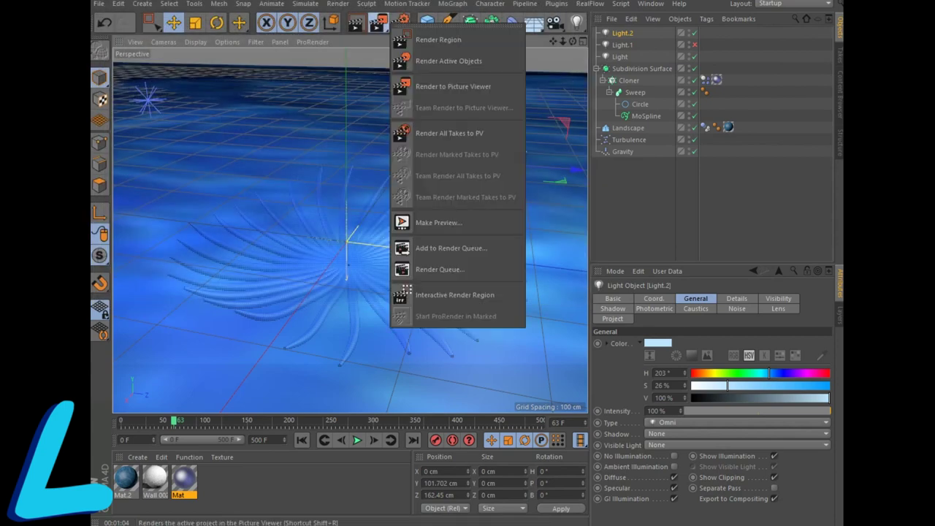